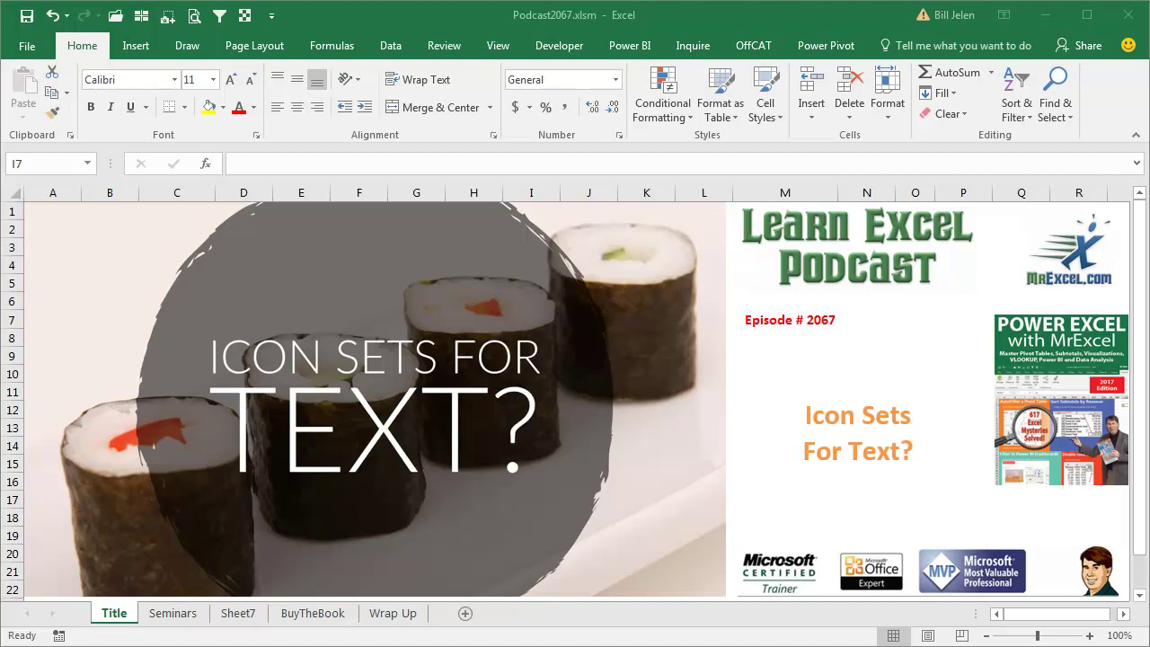
Go to Sheet7, which holds the score grid and the 0/70/90 rating lookup table.
click(171, 615)
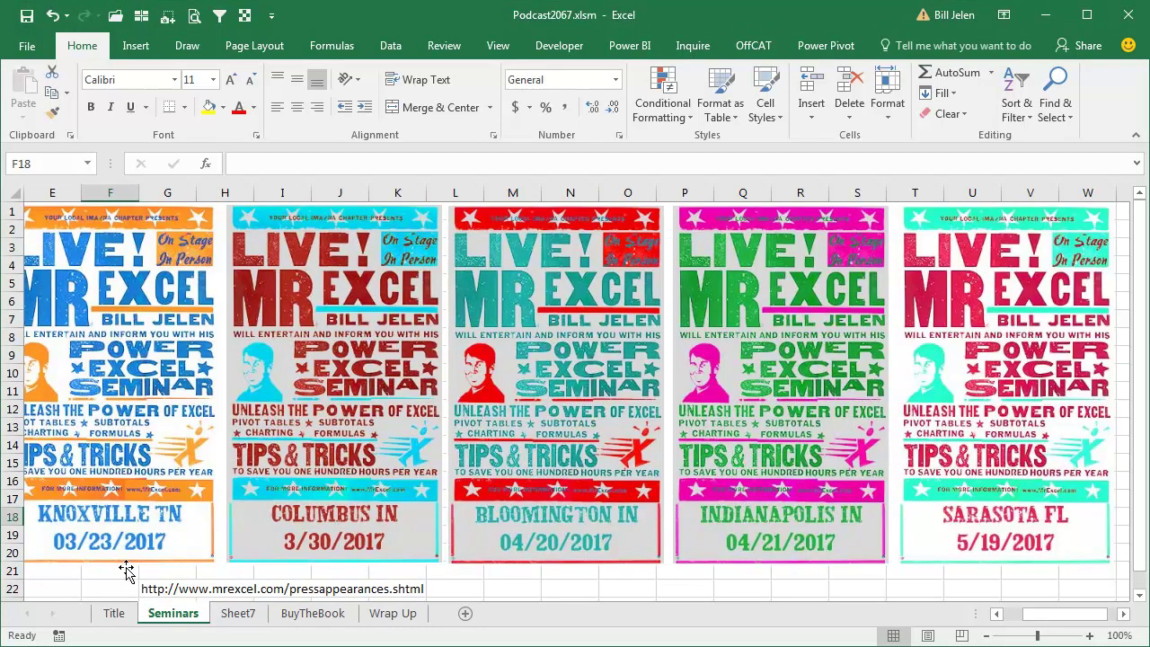
click(239, 614)
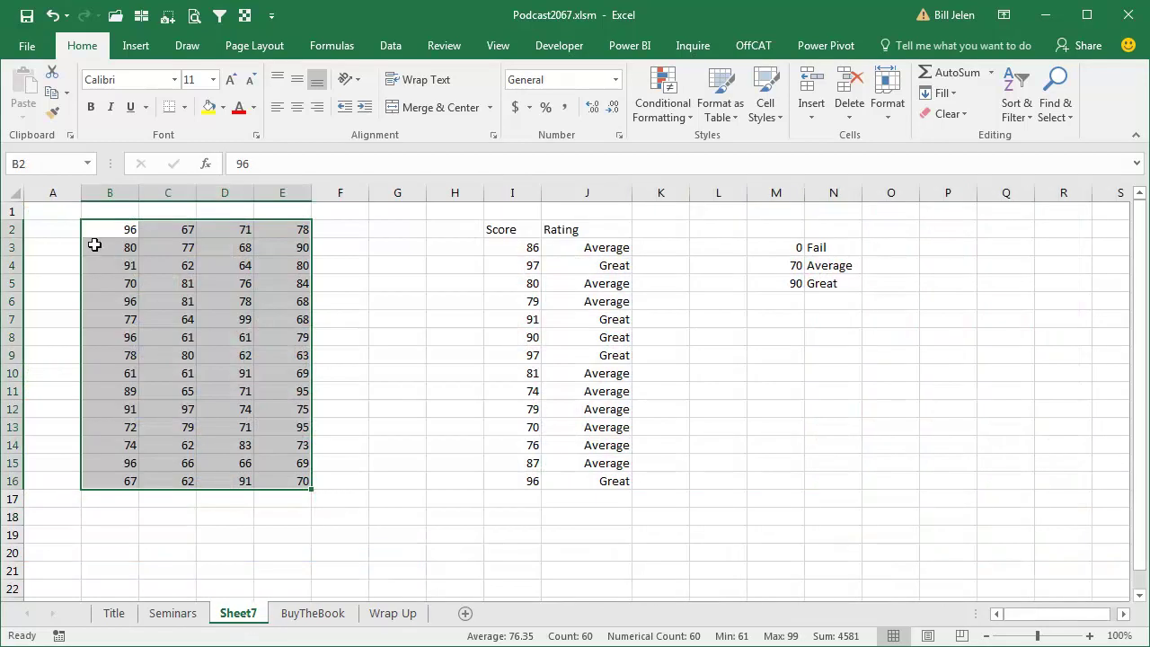
Apply the 3 Symbols (Uncircled) icon set to B2:E16, then preview icon sets for column J.
click(672, 117)
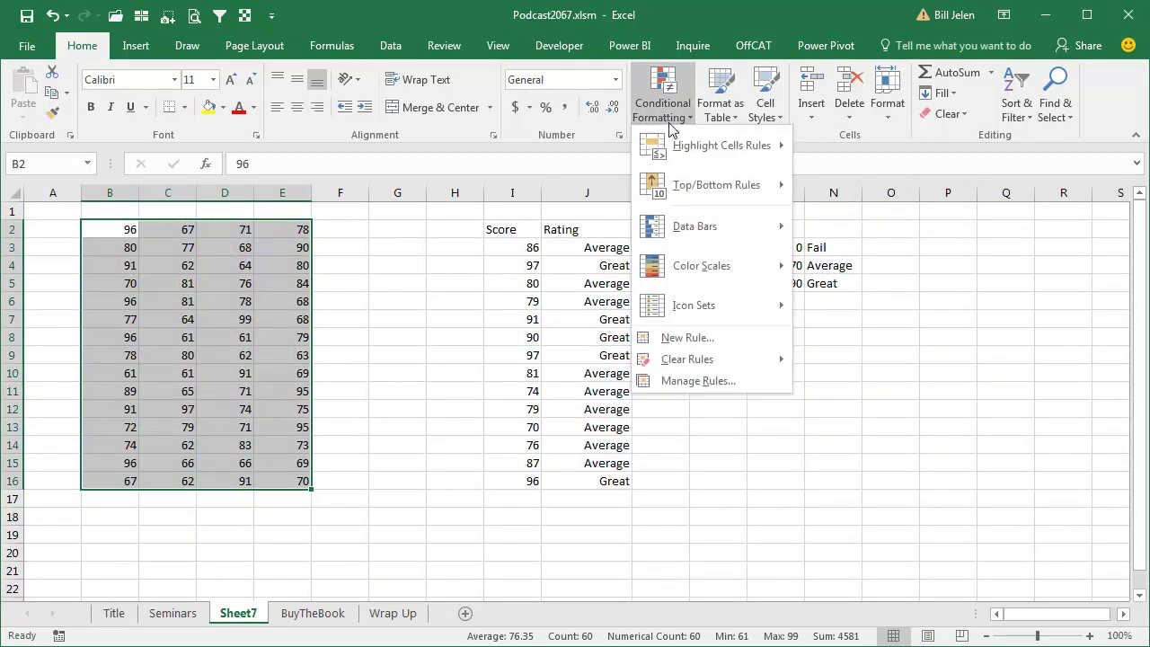
mouse_move(694, 306)
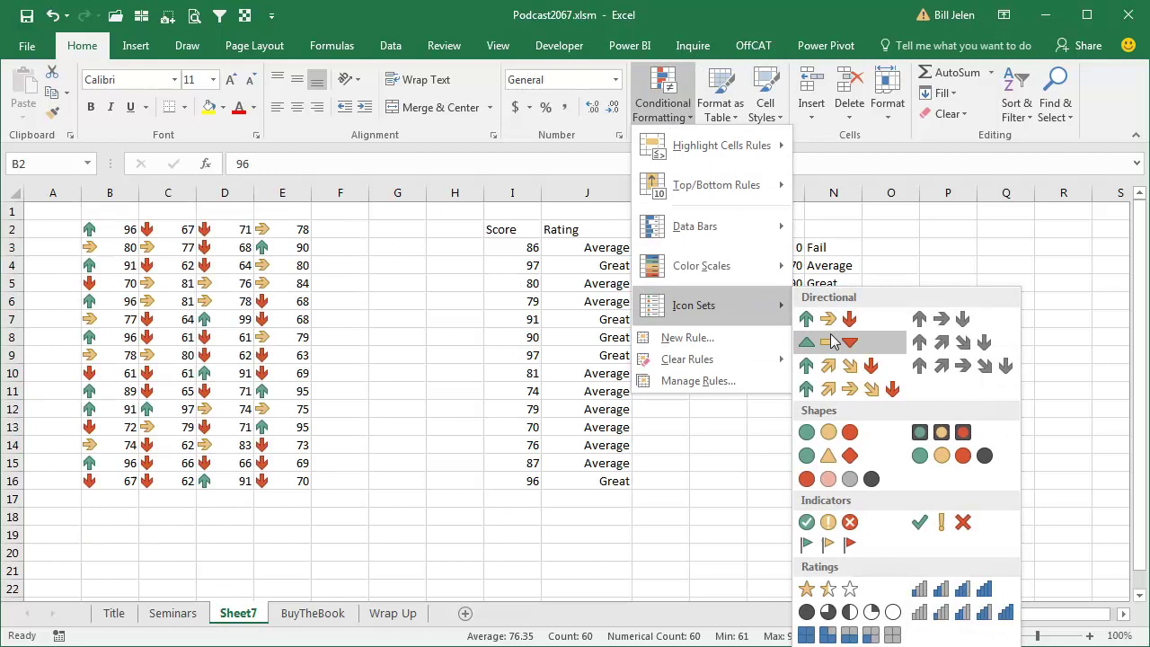
click(937, 523)
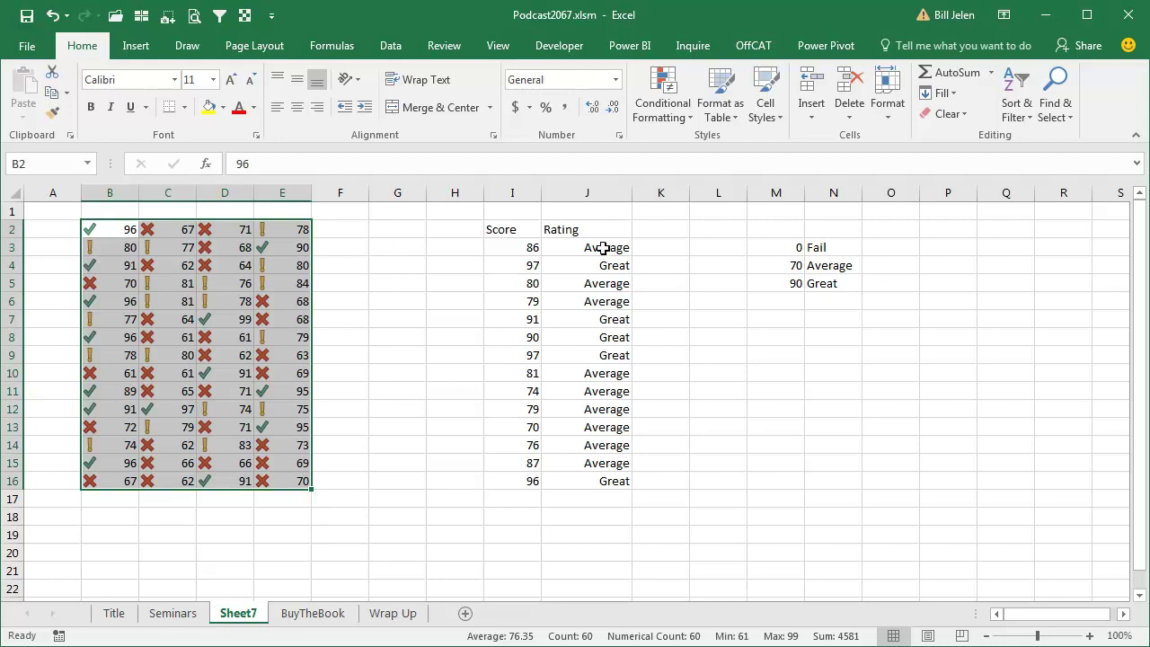
drag(601, 247, 600, 479)
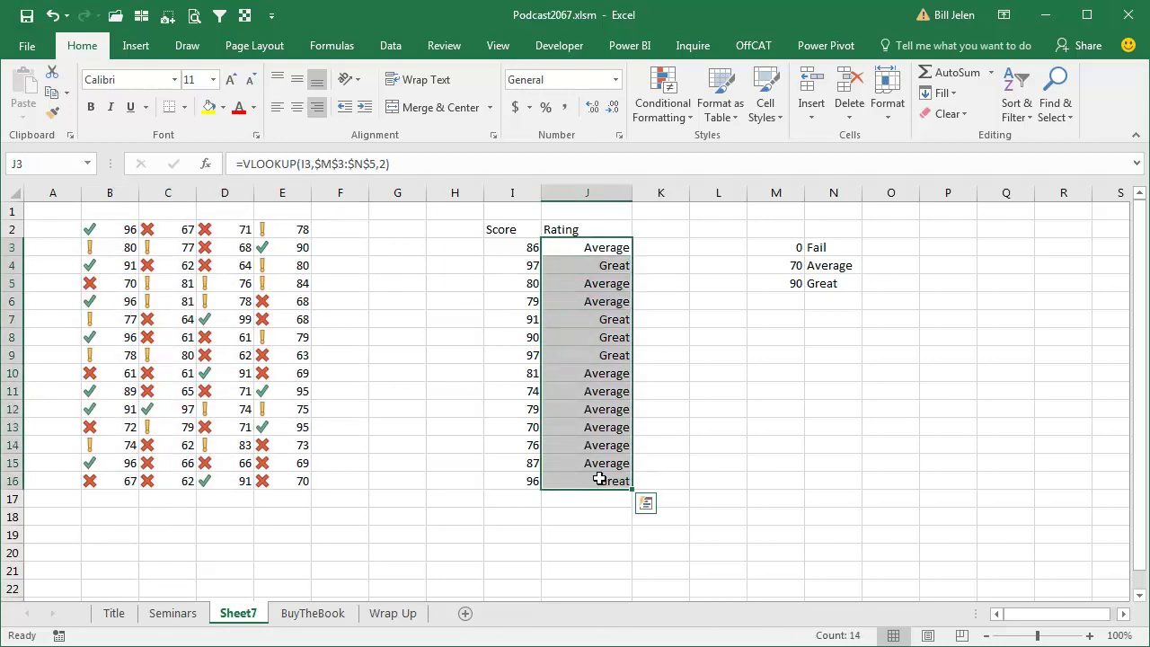
click(667, 120)
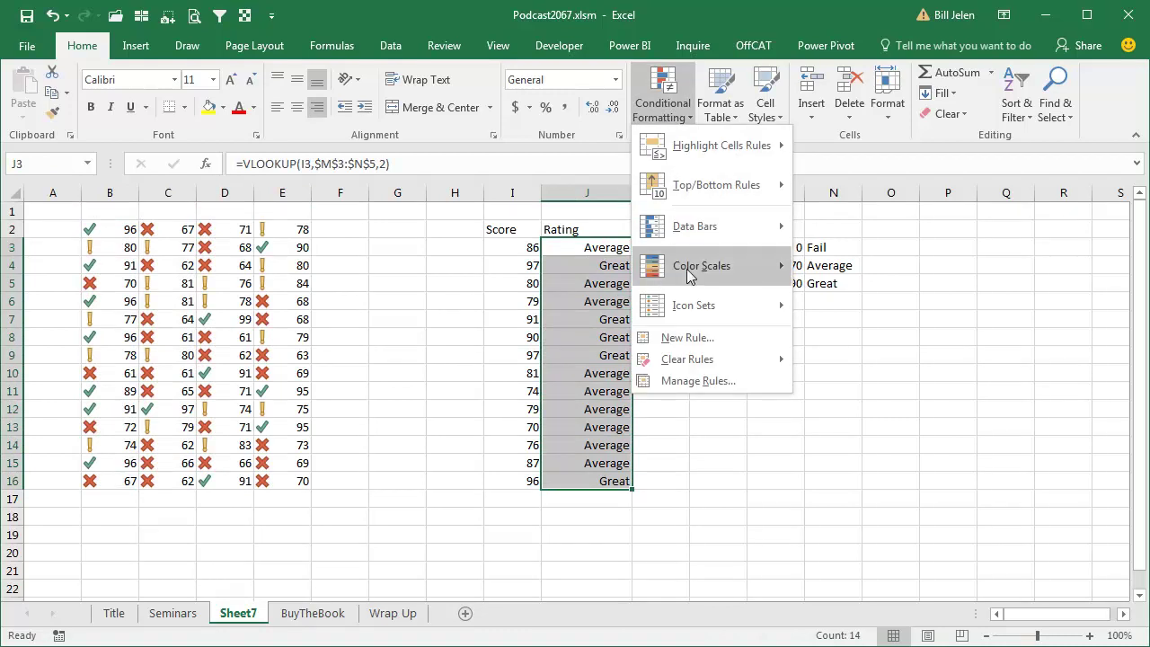
mouse_move(694, 305)
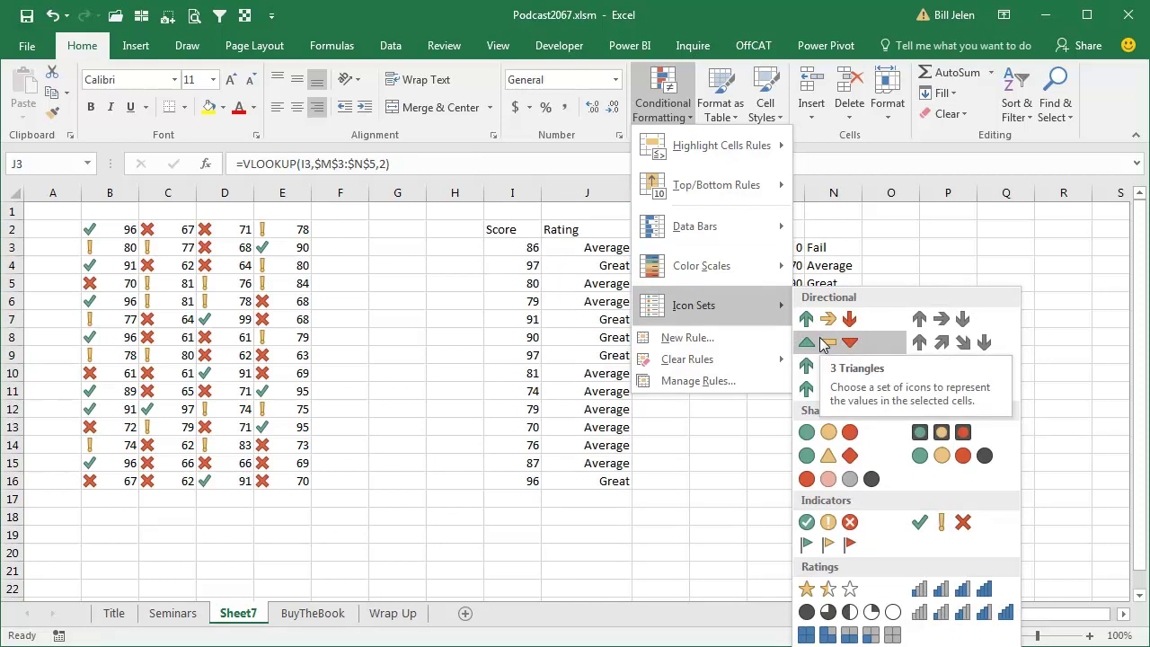
click(719, 20)
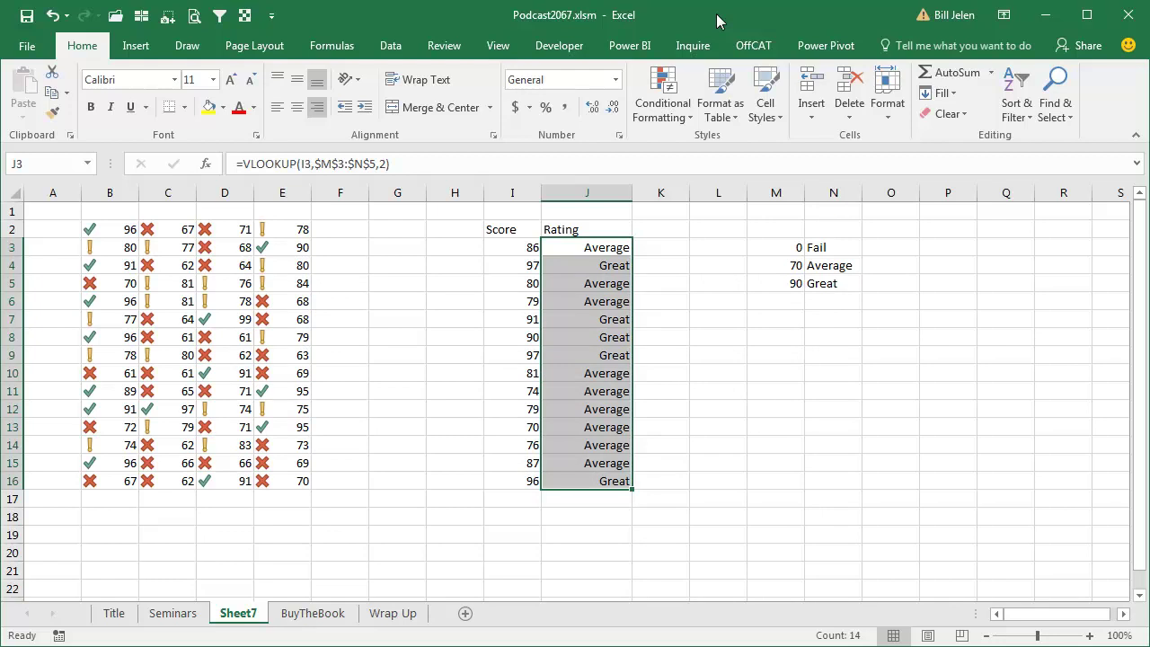
Enter the codes -1, 0 and 1 in O3:O5 beside the Fail/Average/Great thresholds.
click(890, 249)
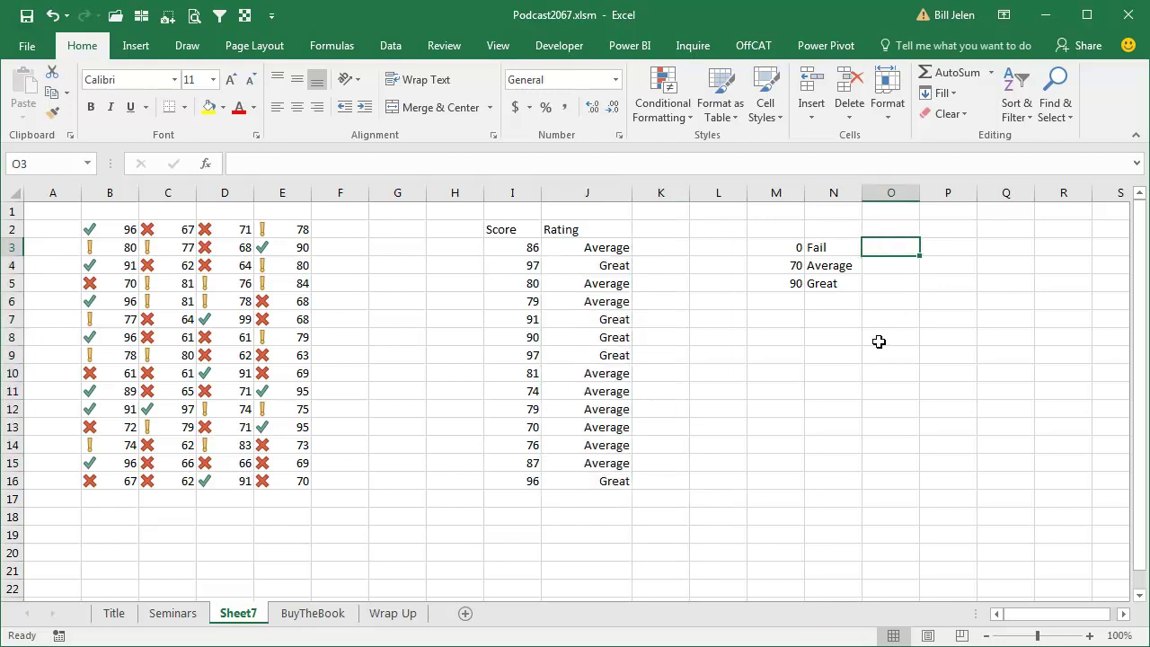
text(-1)
key(Return)
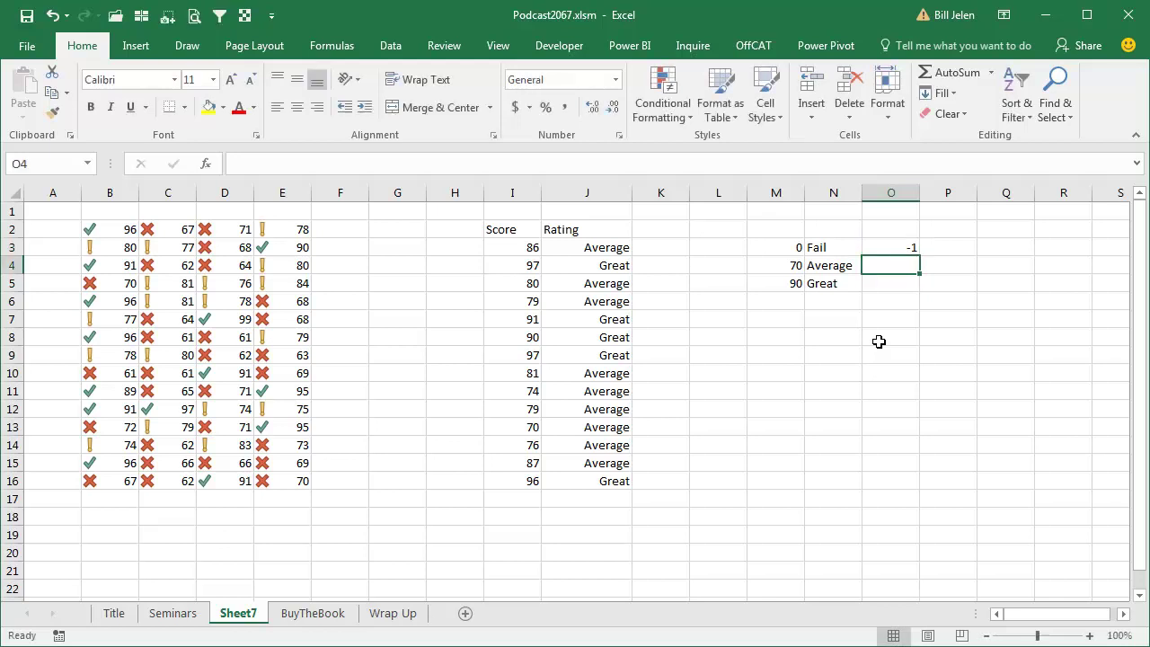
text(0)
key(Return)
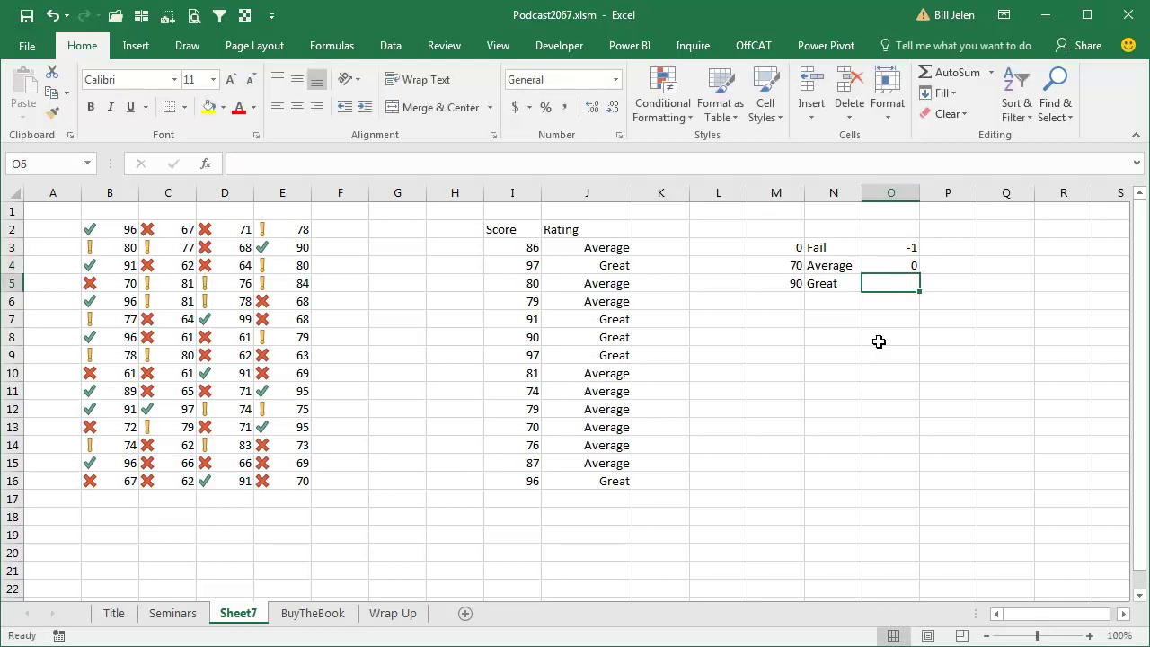
text(1)
key(Up)
key(Up)
Change J3 to =VLOOKUP(I3,$M$3:$O$5,3) and fill it down through J16.
key(Left)
key(Left)
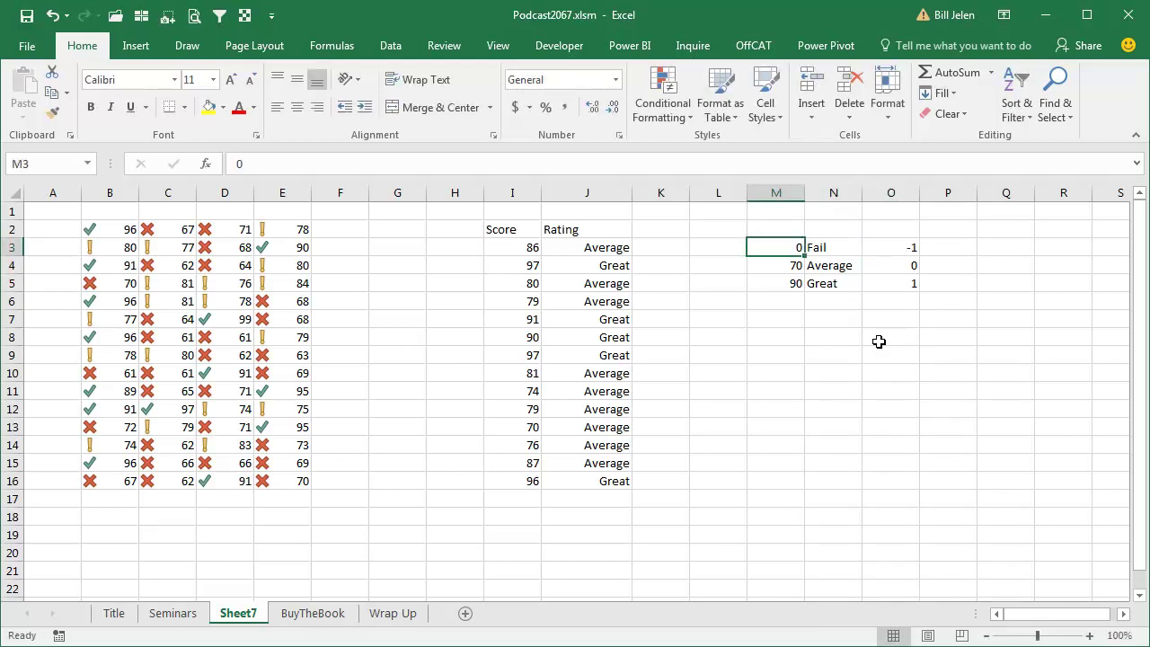
key(Left)
key(Left)
key(Left)
key(F2)
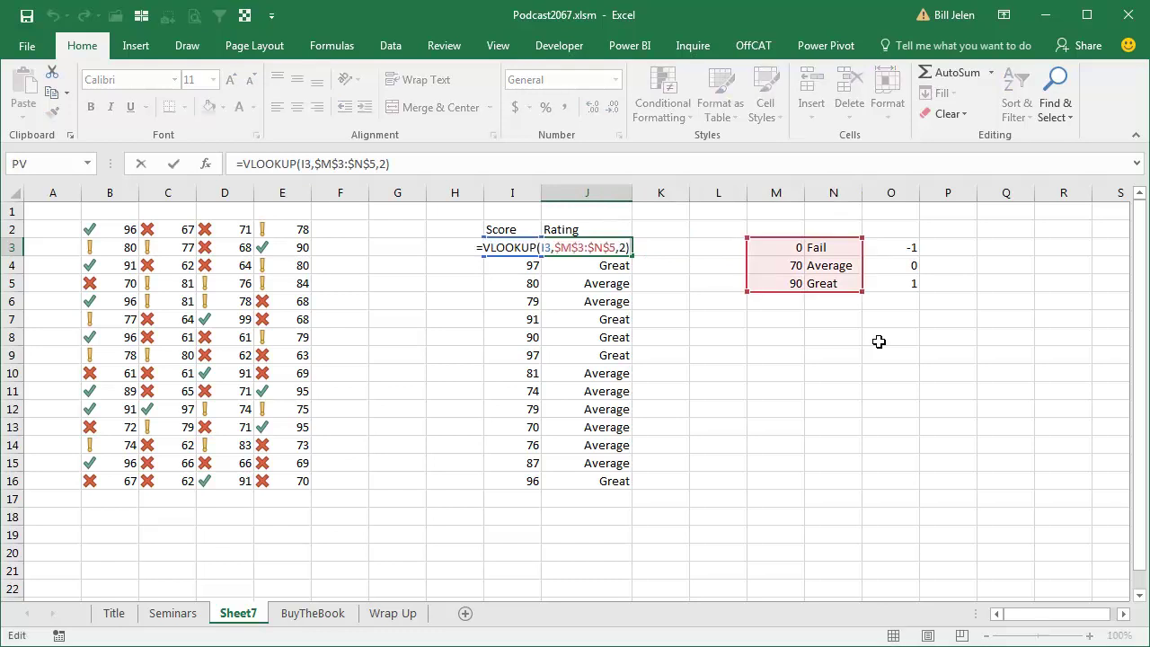
key(Left)
key(Left)
key(Left)
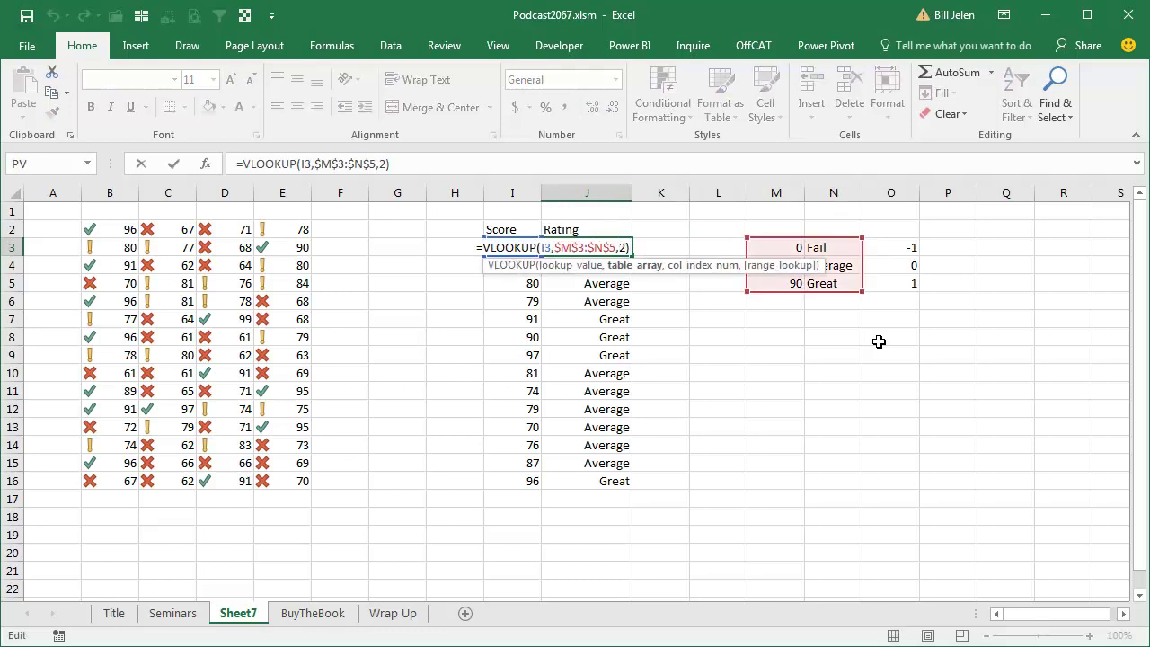
key(Delete)
text(O)
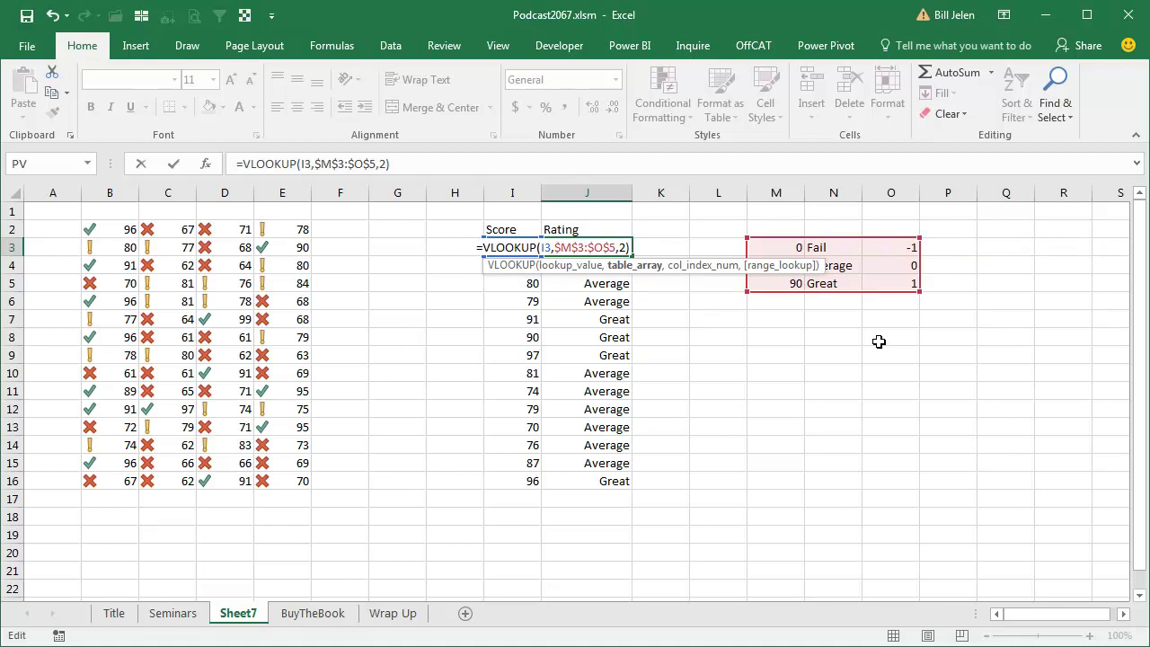
key(Right)
key(Delete)
text(3)
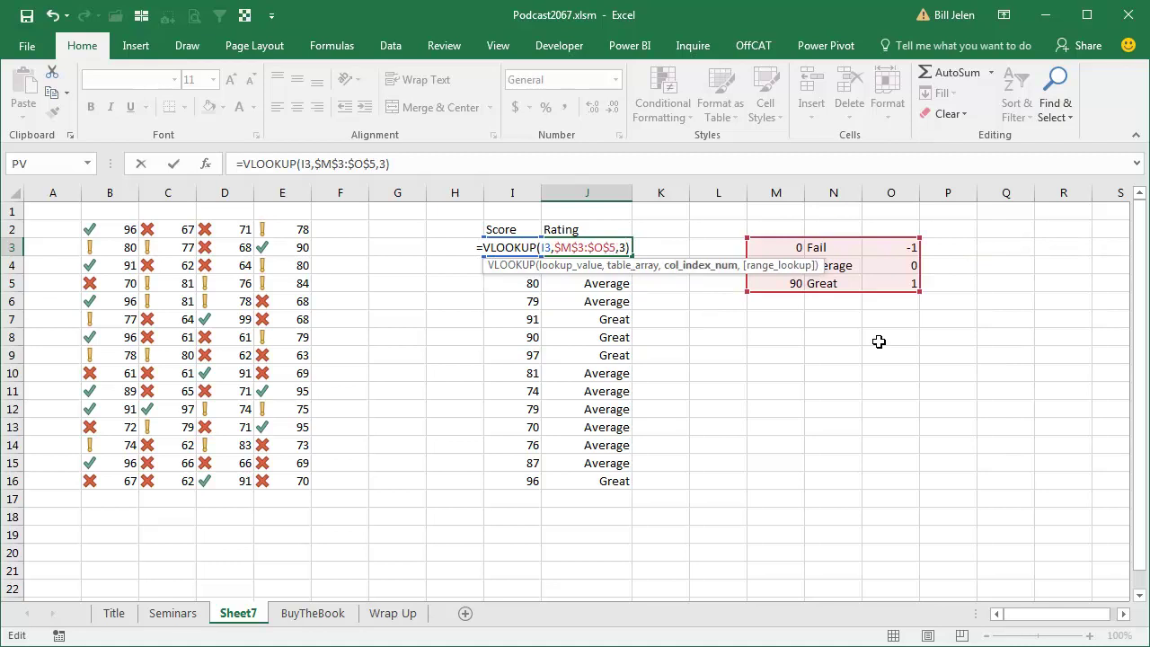
key(ctrl+Return)
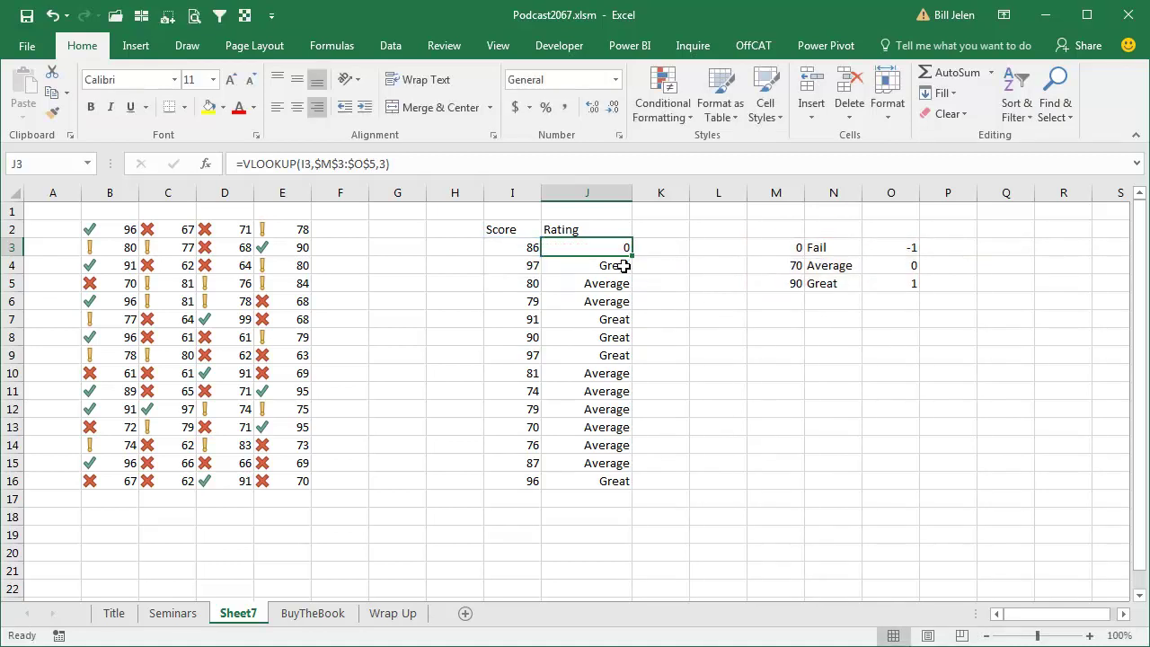
double_click(632, 256)
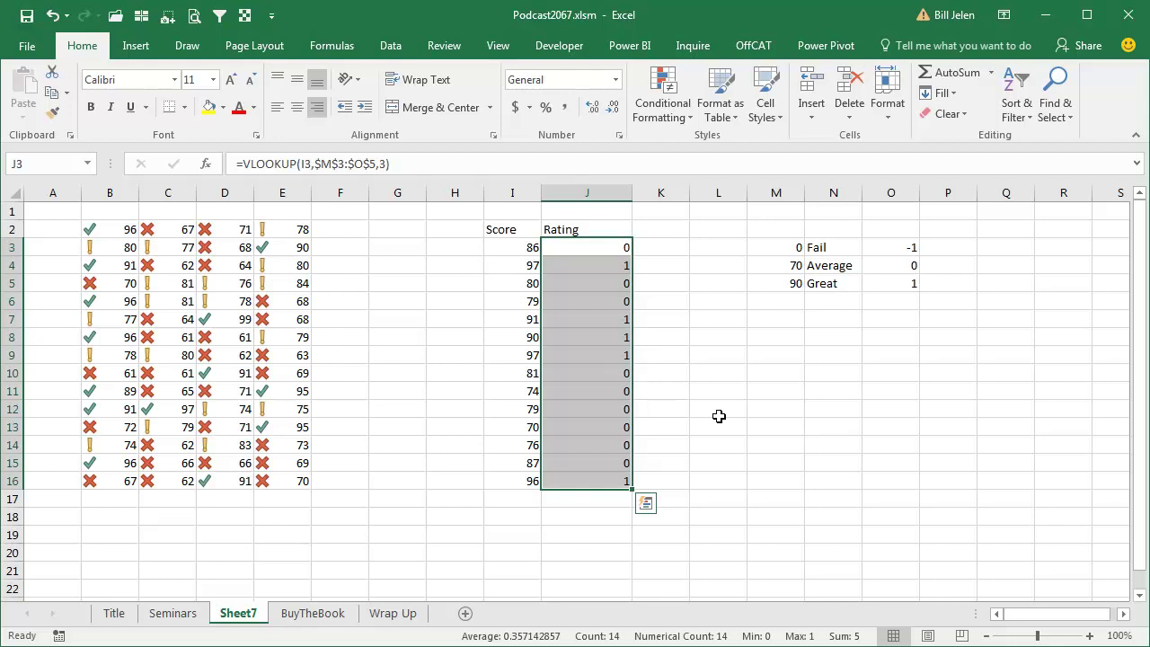
Change the score in I8 to 60.
click(524, 338)
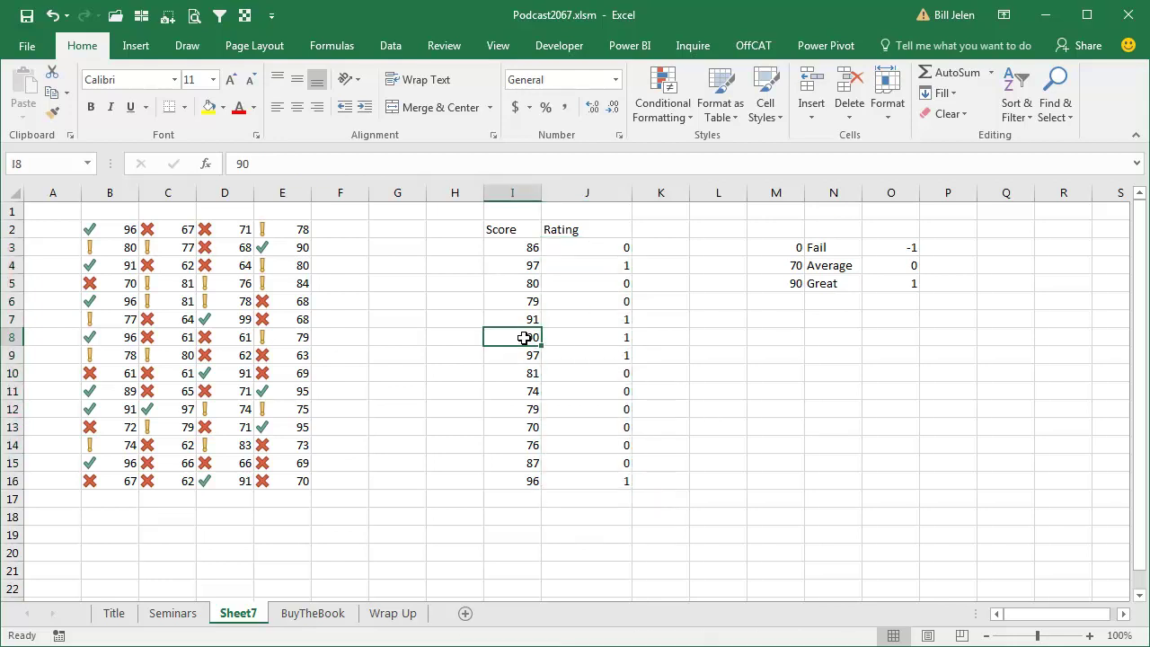
text(60)
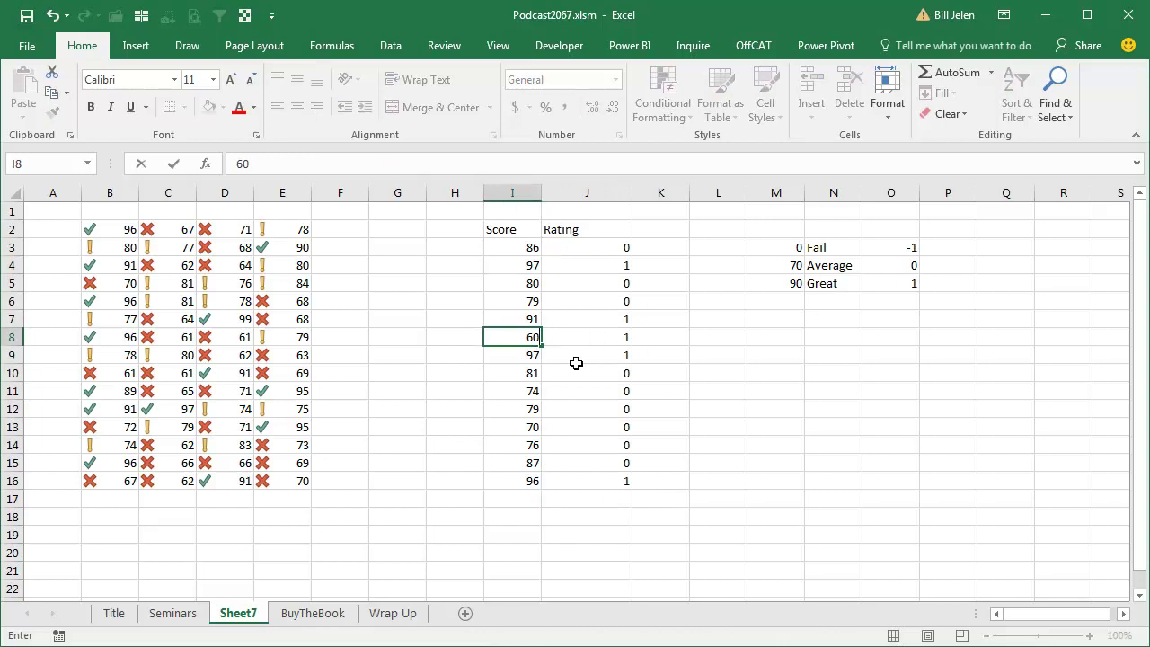
key(Return)
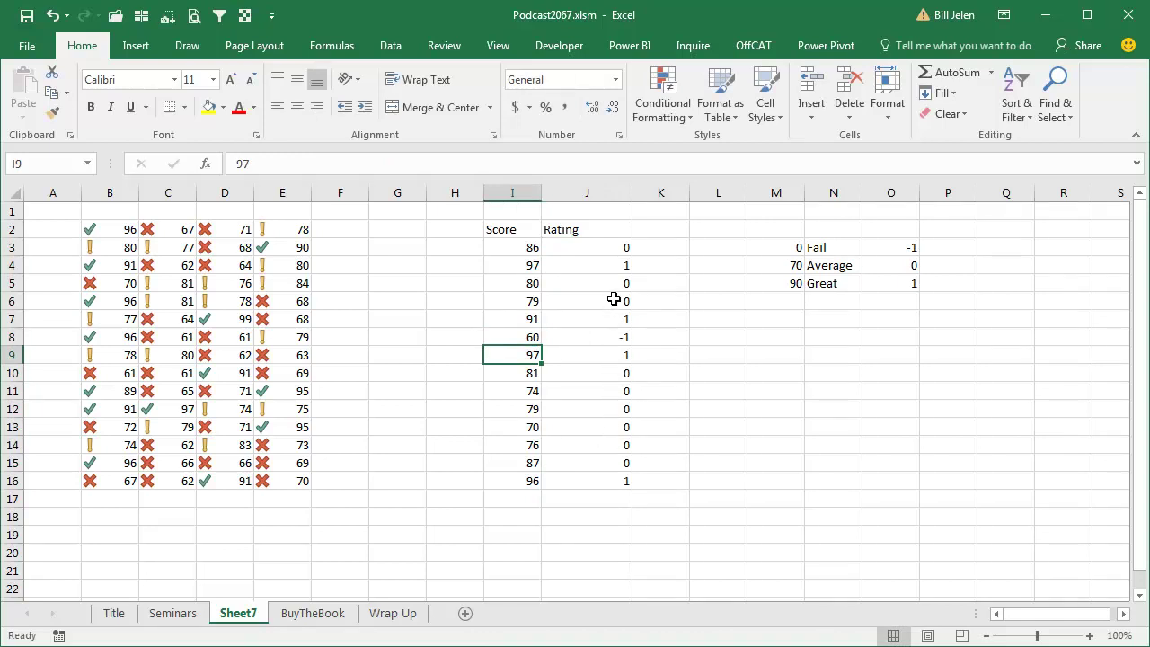
Apply the 3 Symbols (Uncircled) icon set to the Rating codes in J3:J16.
drag(602, 247, 608, 476)
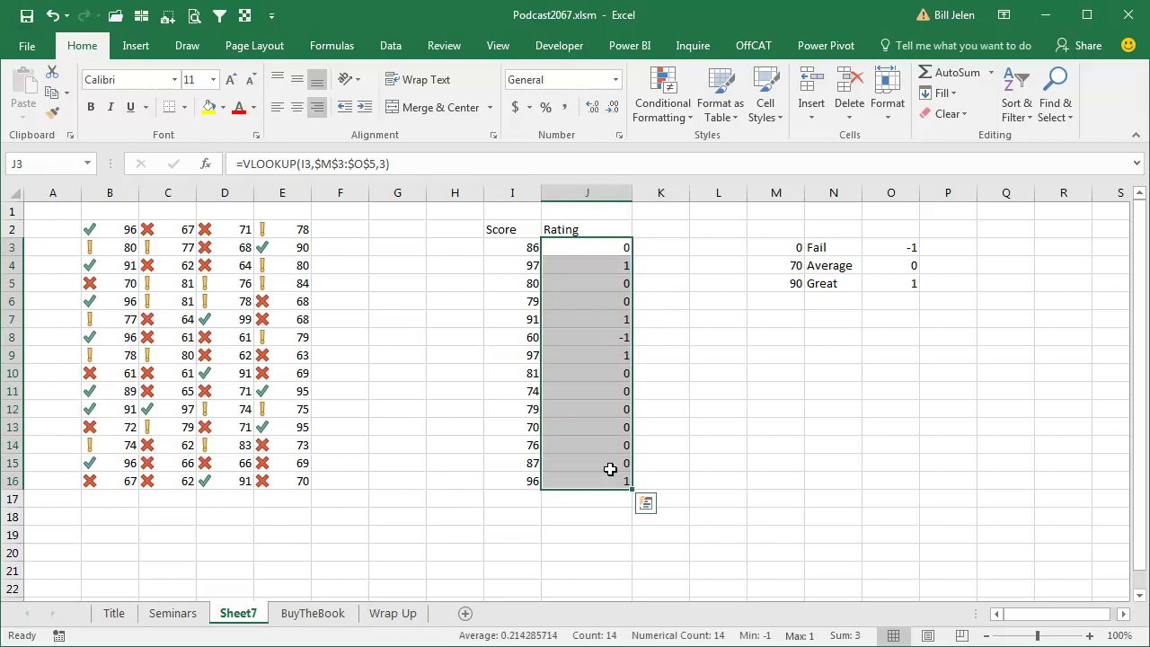
click(680, 119)
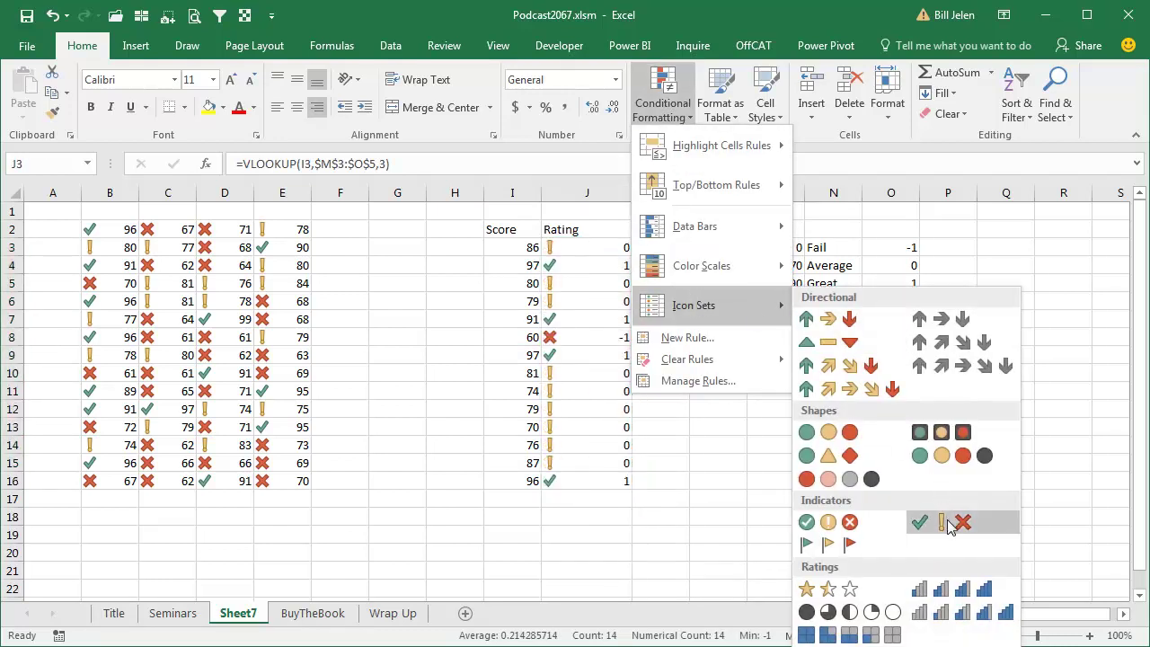
click(951, 525)
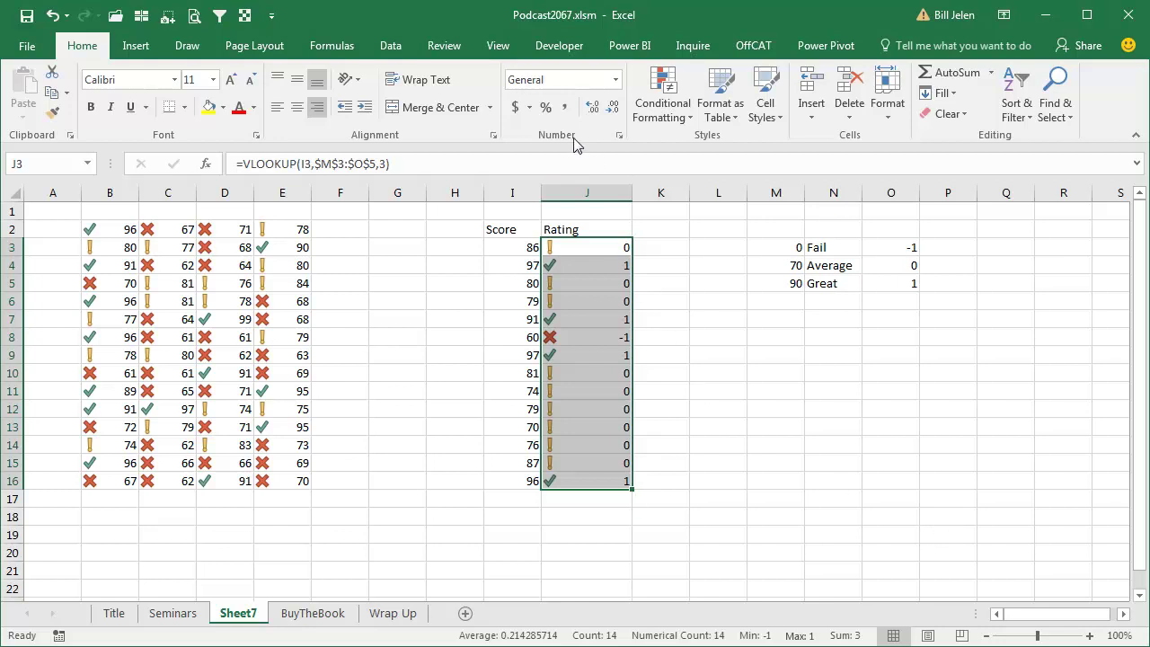
Give J3:J16 the custom number format "Great";"Fail";"Average".
click(619, 136)
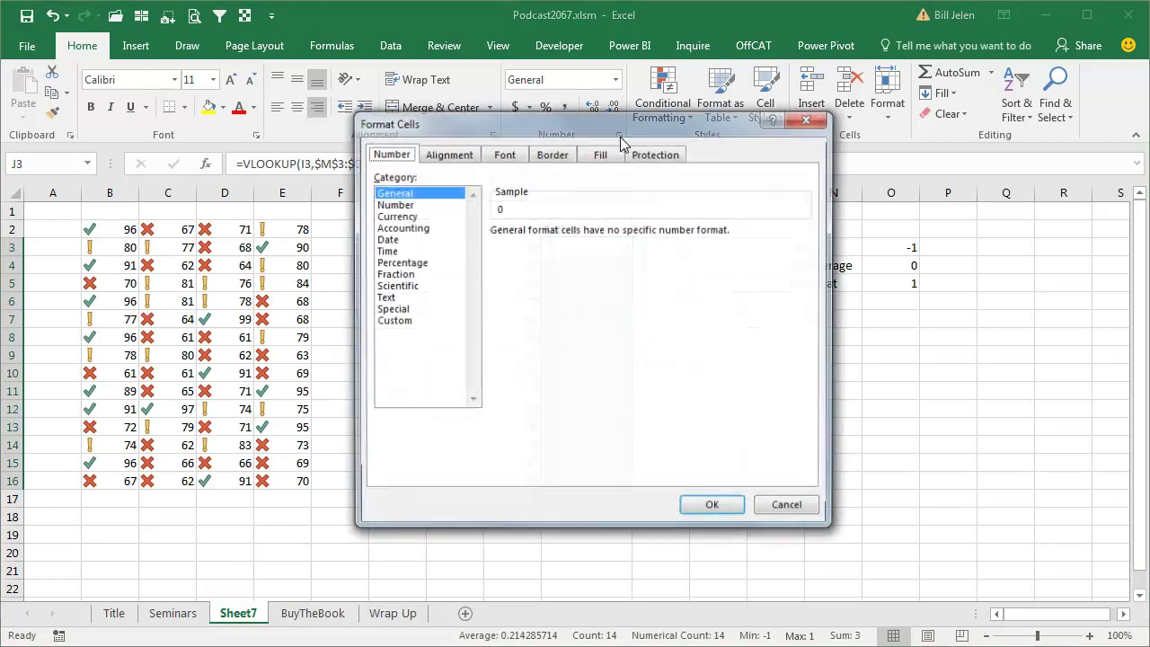
click(401, 320)
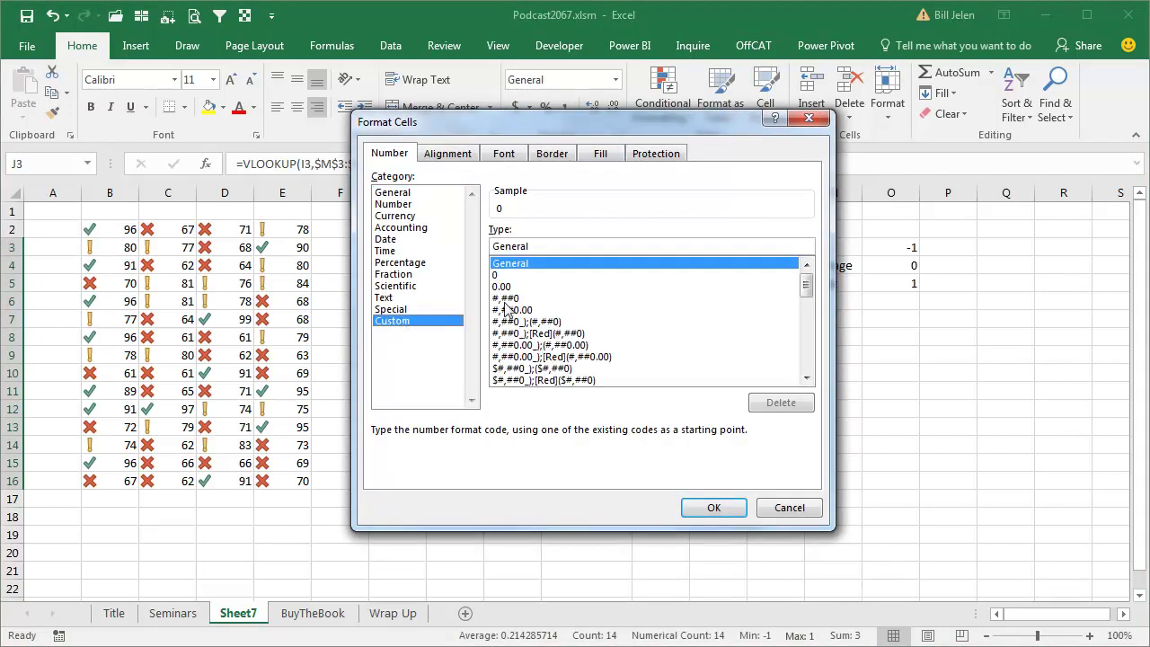
drag(561, 248, 480, 248)
mouse_move(633, 124)
mouse_down()
mouse_move(465, 134)
mouse_move(481, 143)
mouse_up()
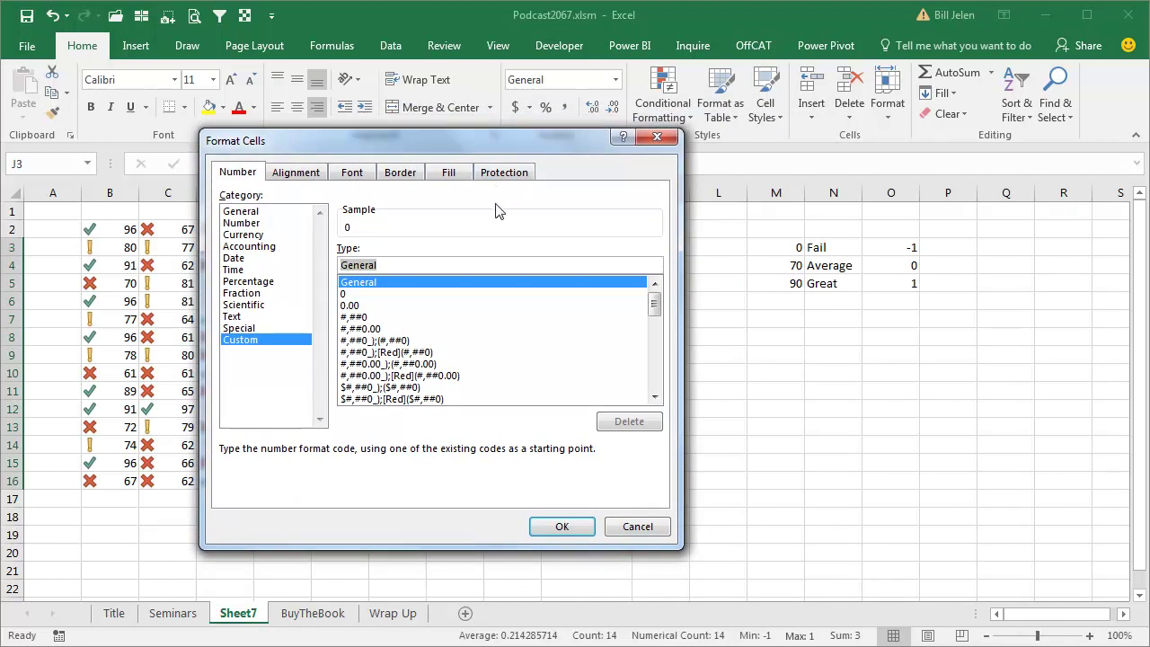
text("Gre)
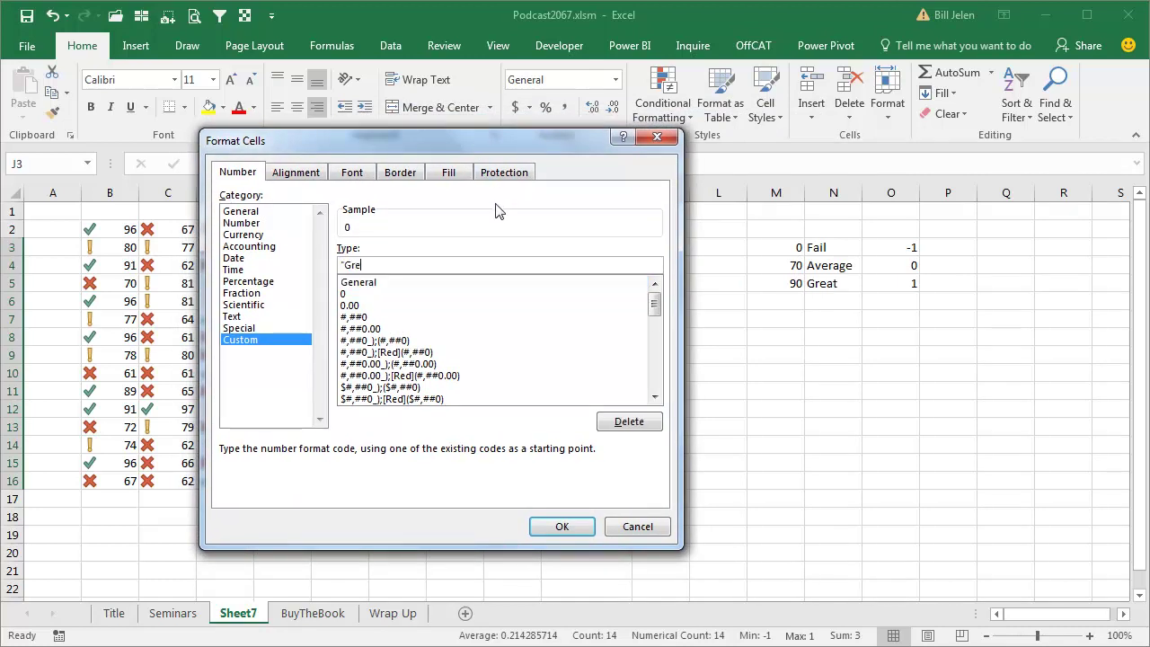
text(at")
text(;)
text(Fail")
text(;")
text(Average)
text(")
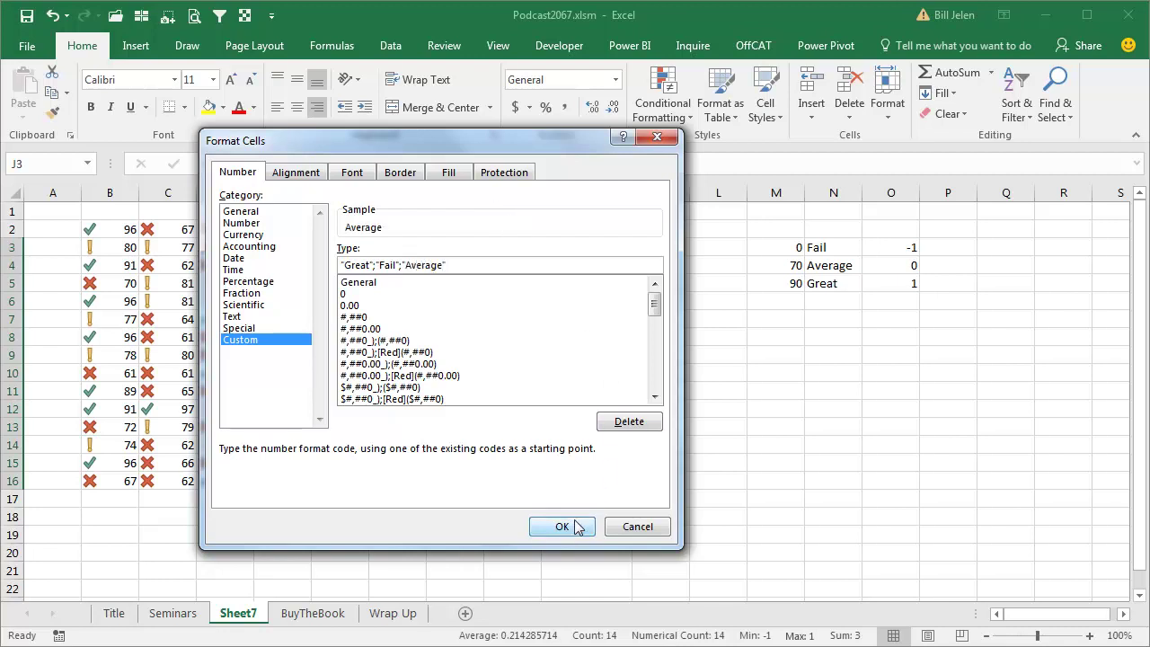
click(570, 527)
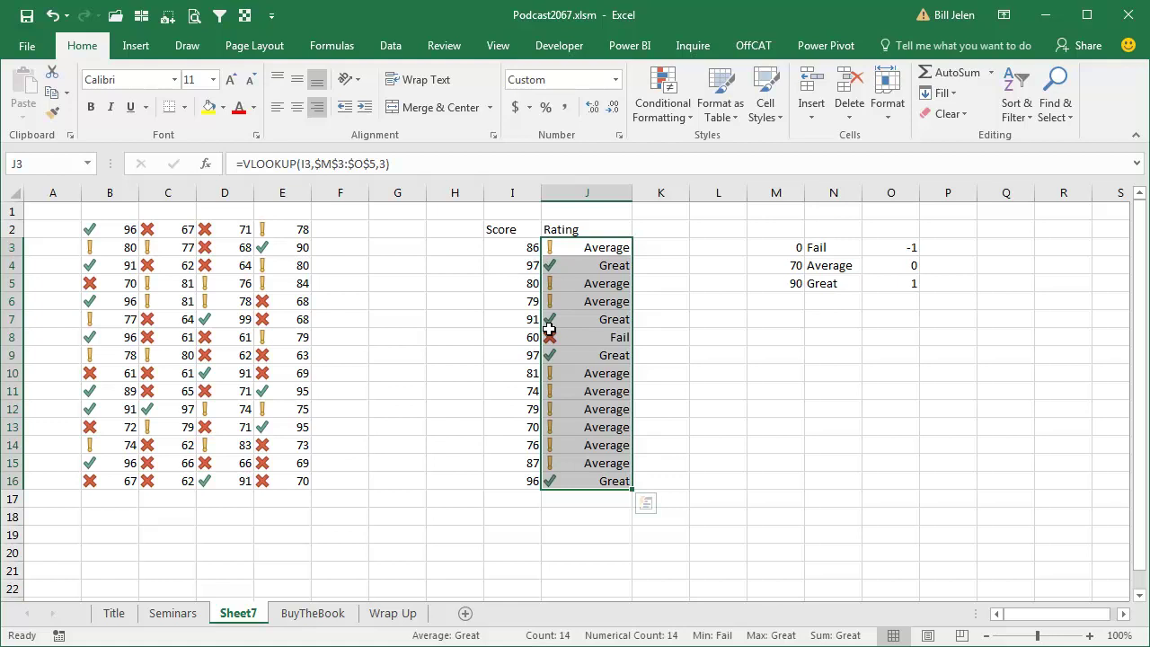
Change the I6 score to 95 so it rates Great, then select M7:P18.
click(521, 301)
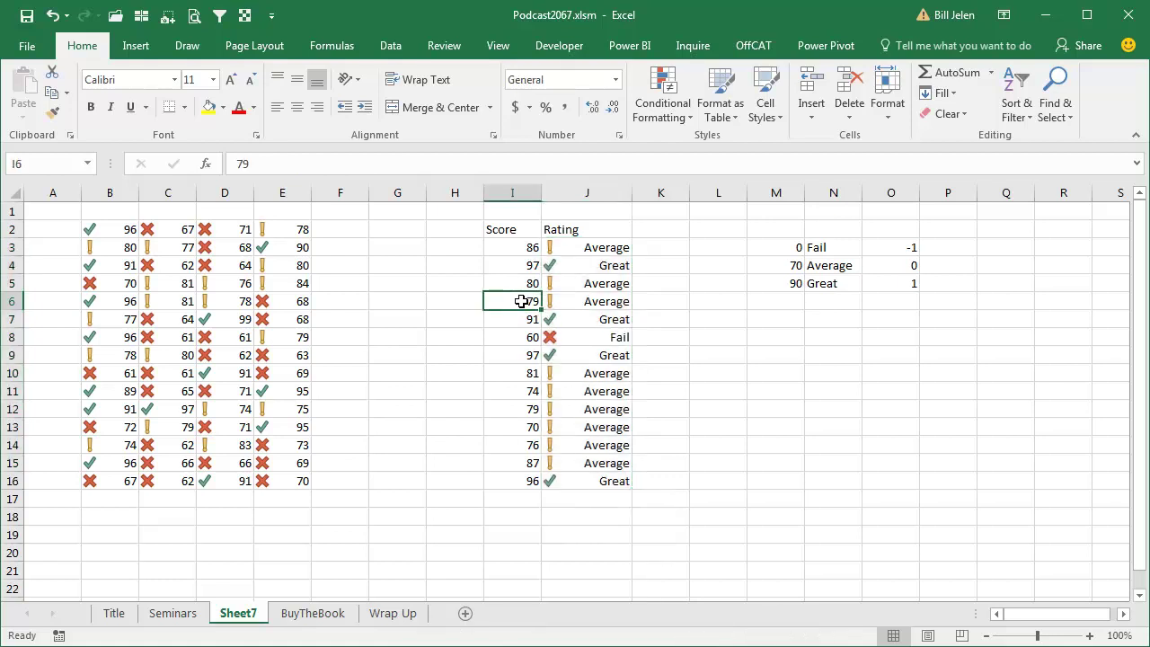
text(95)
key(Return)
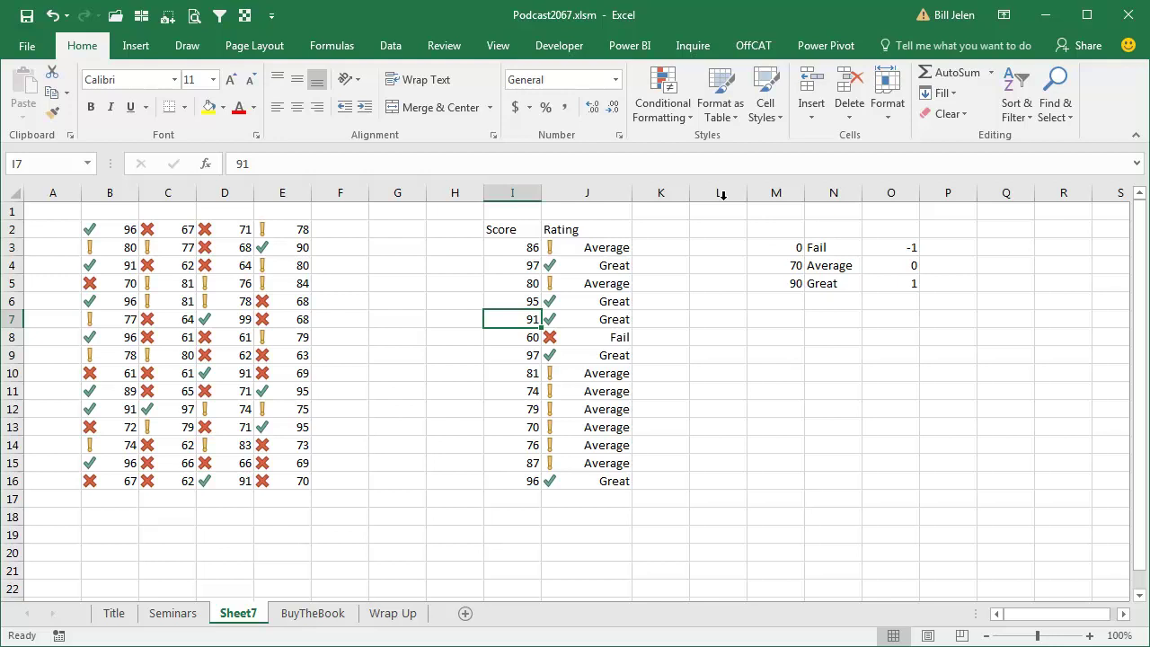
drag(768, 320, 966, 517)
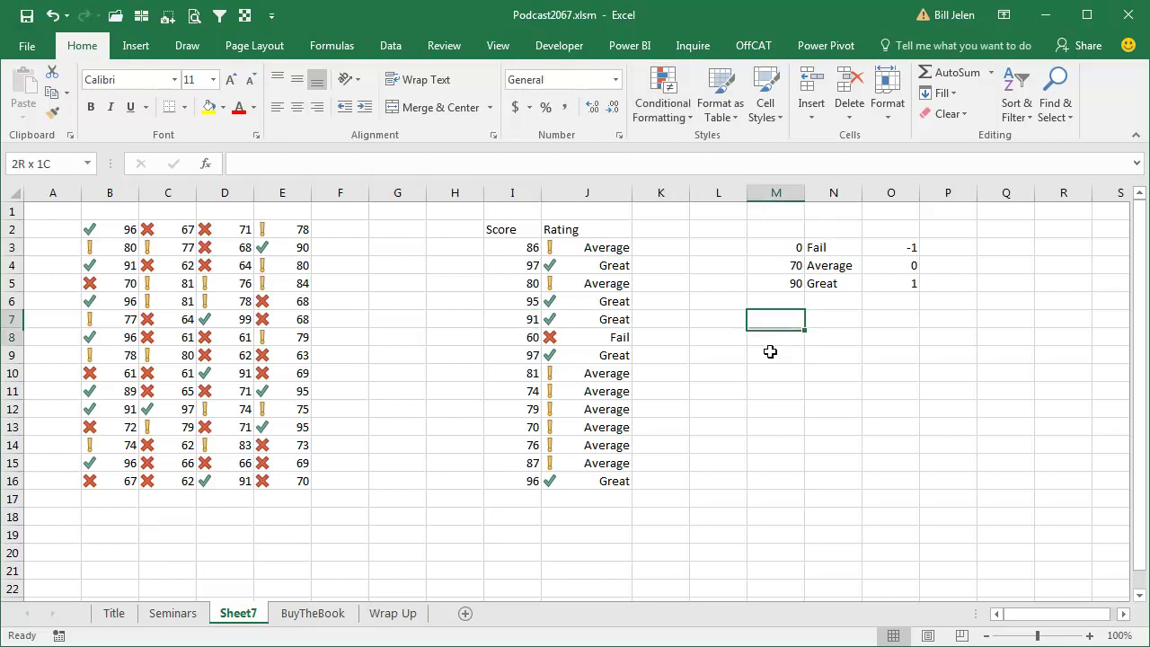
Browse the icon set choices without applying any, then go to the BuyTheBook sheet.
click(665, 108)
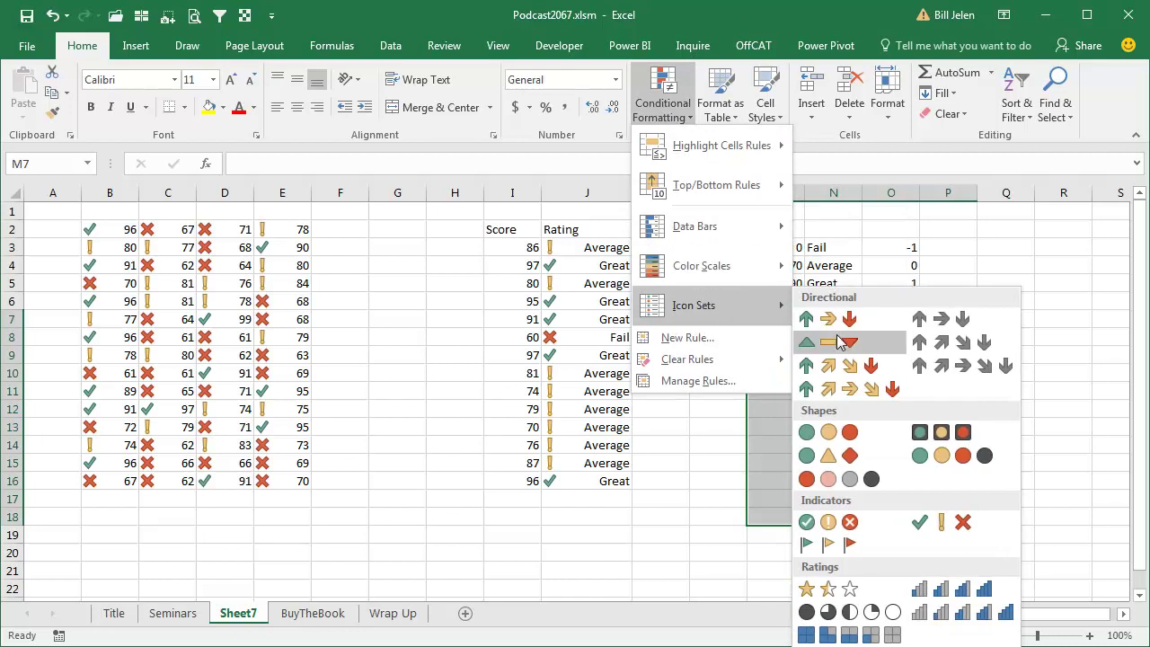
mouse_move(694, 305)
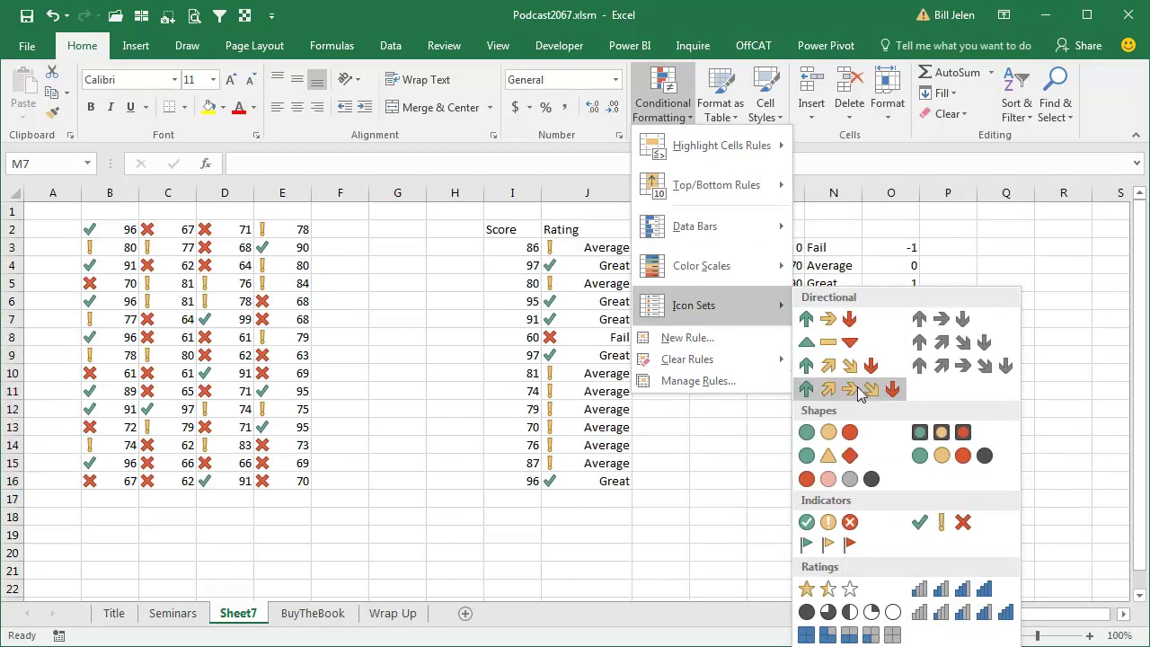
click(858, 390)
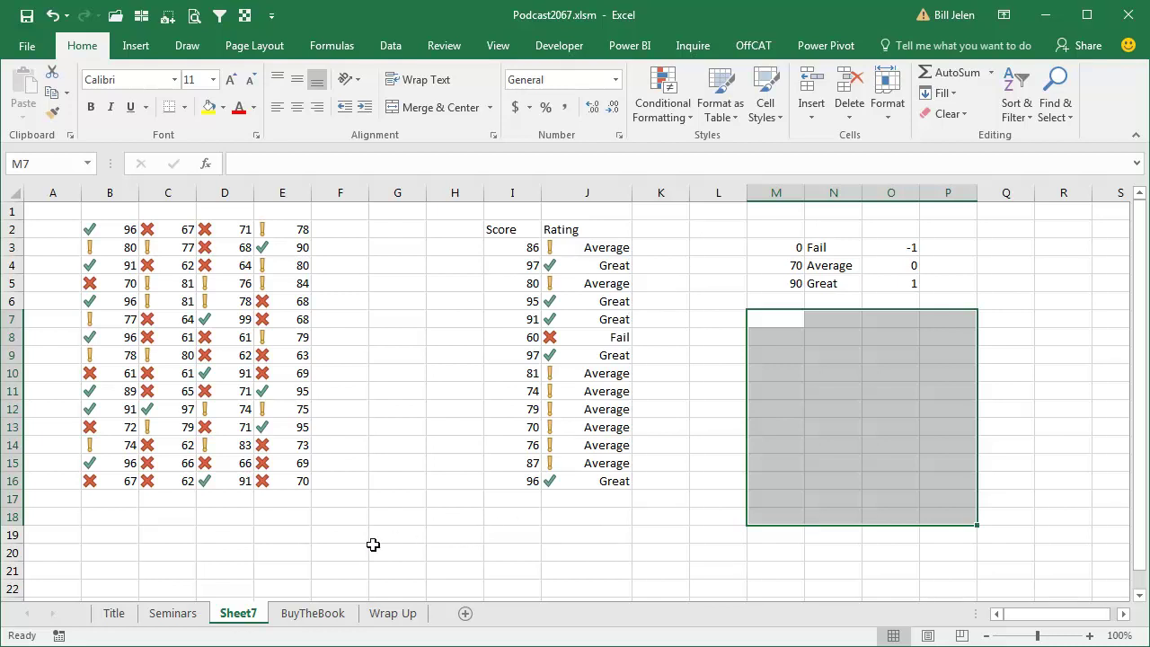
click(311, 615)
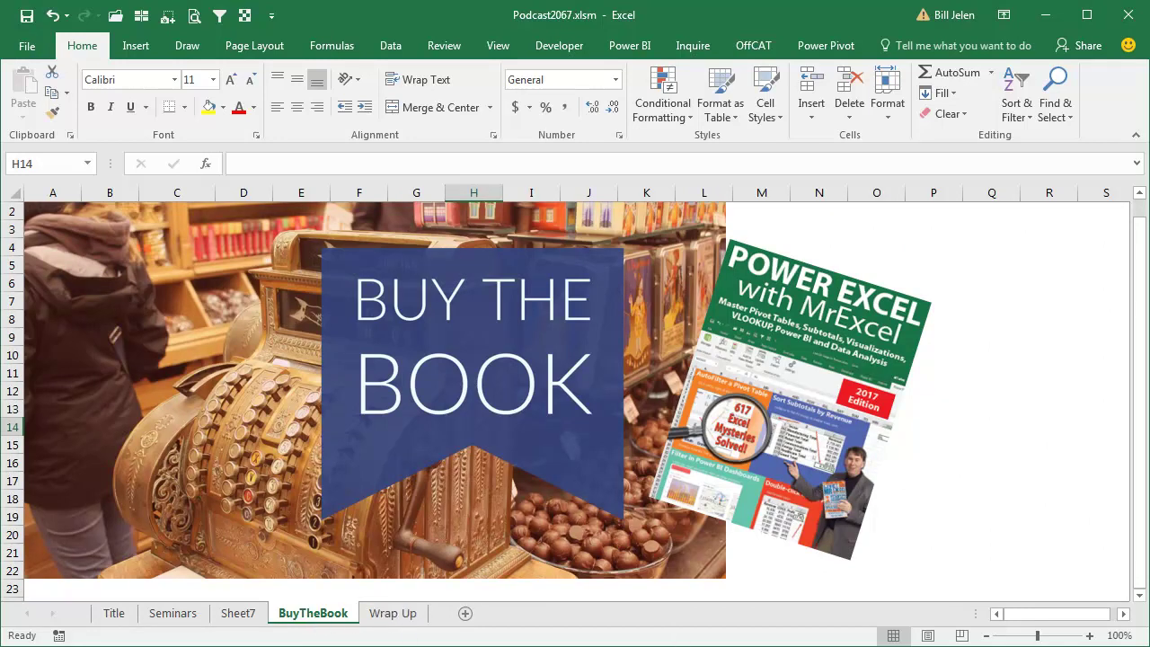
On Wrap Up, replace the comma after "negative" in B8's tip with a semicolon.
key(ctrl+Page_Down)
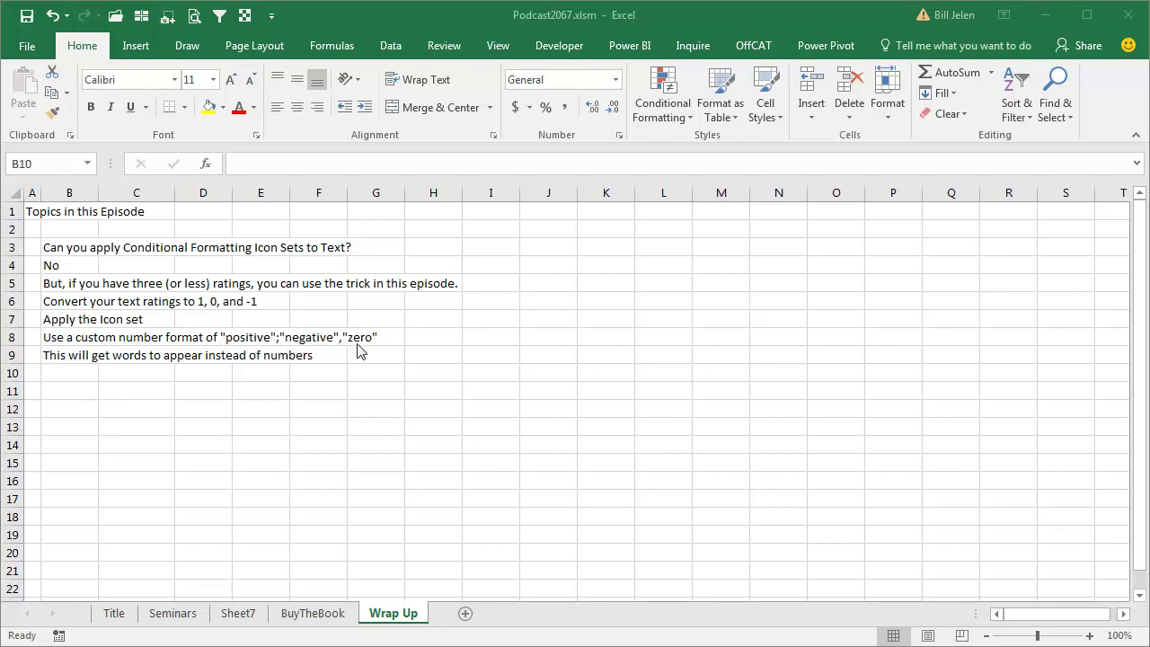
click(77, 338)
key(F2)
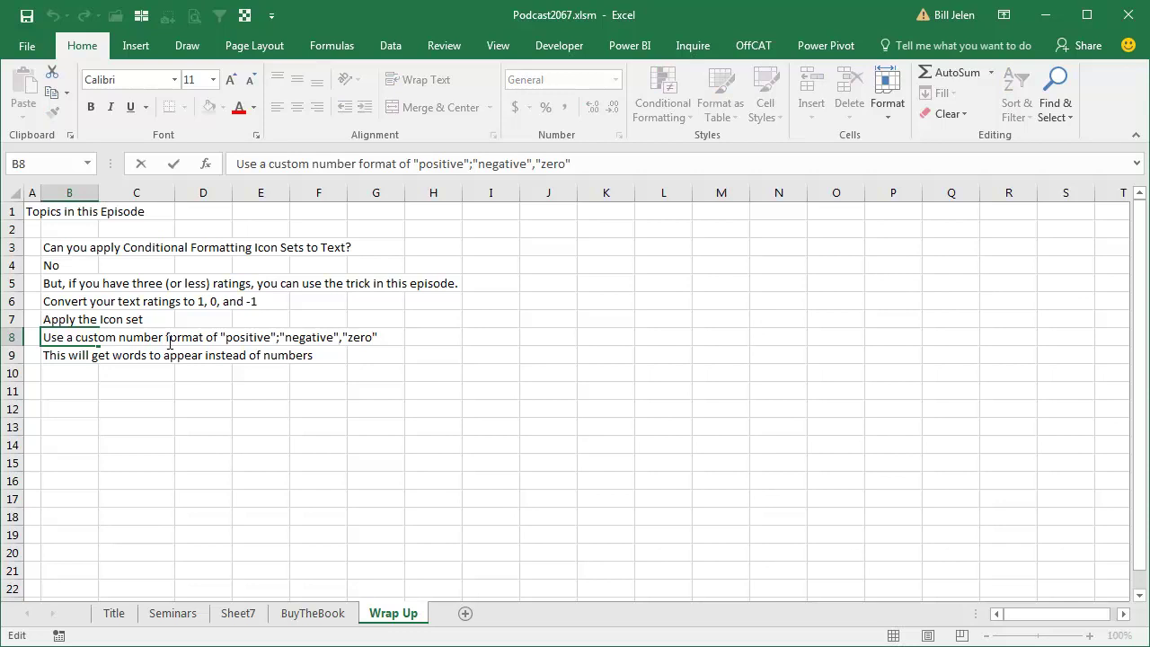
key(Delete)
text(;)
key(Return)
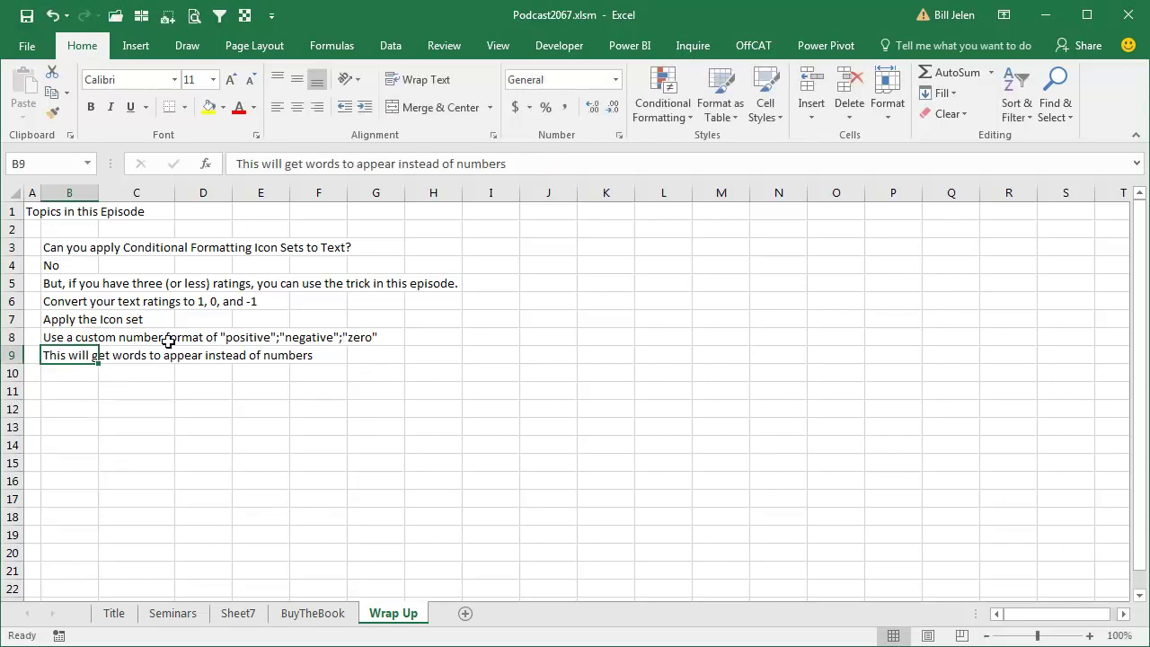
click(74, 388)
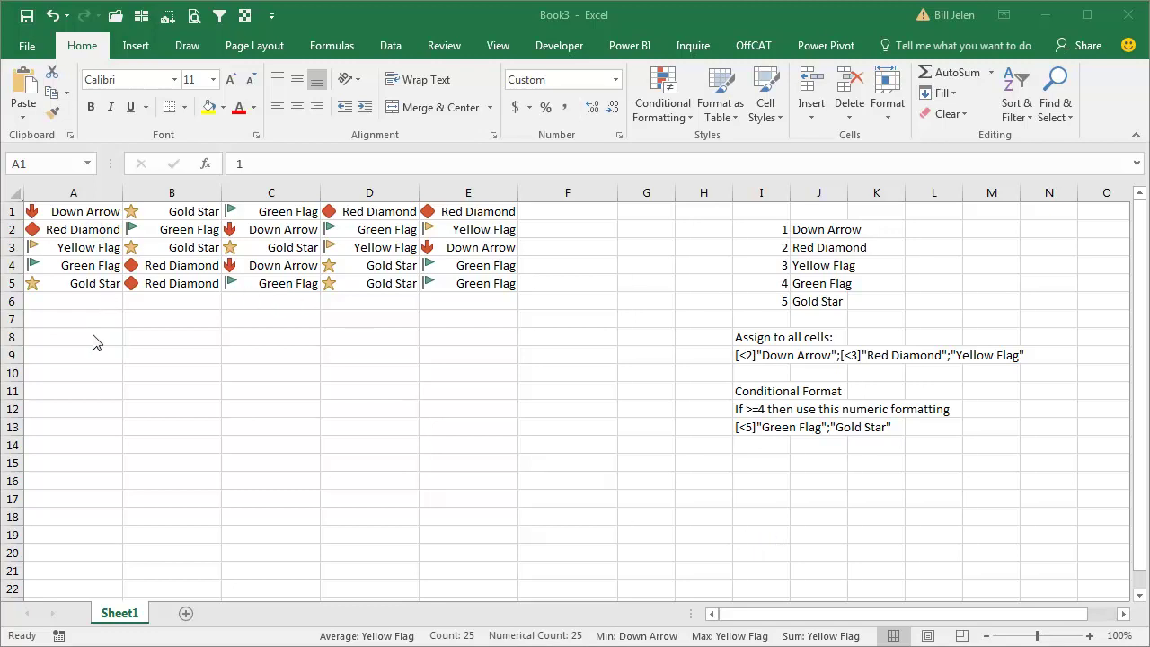
Check the numbers behind Book3's labels, then select A1:E5 and open Conditional Formatting.
key(ctrl+a)
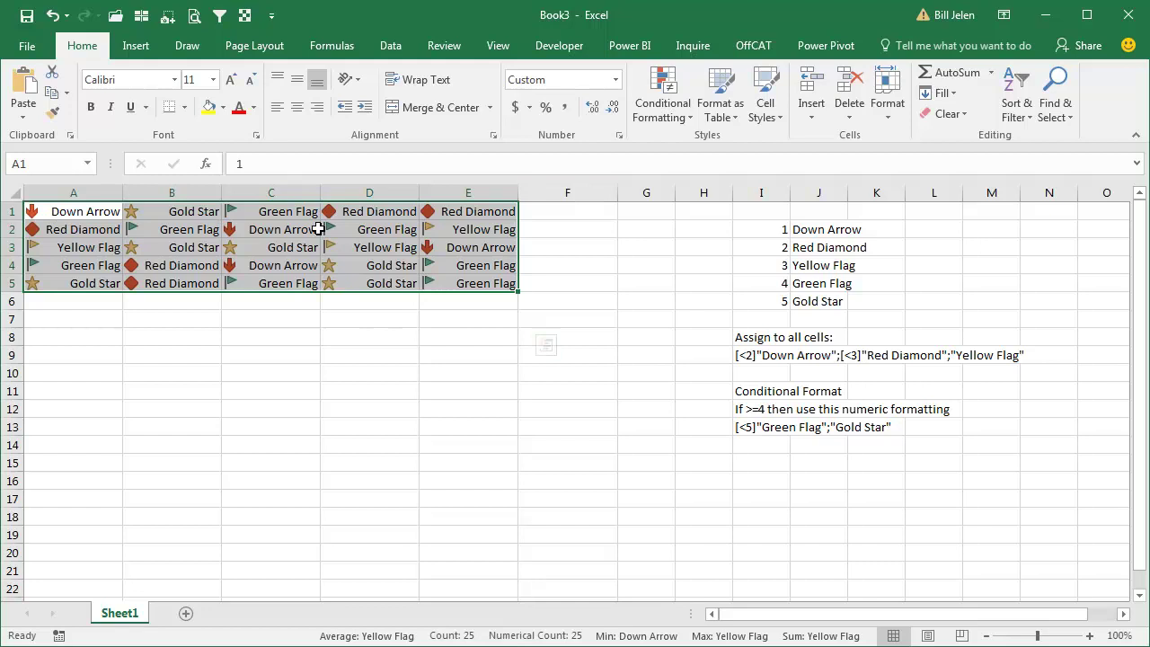
click(90, 230)
click(94, 249)
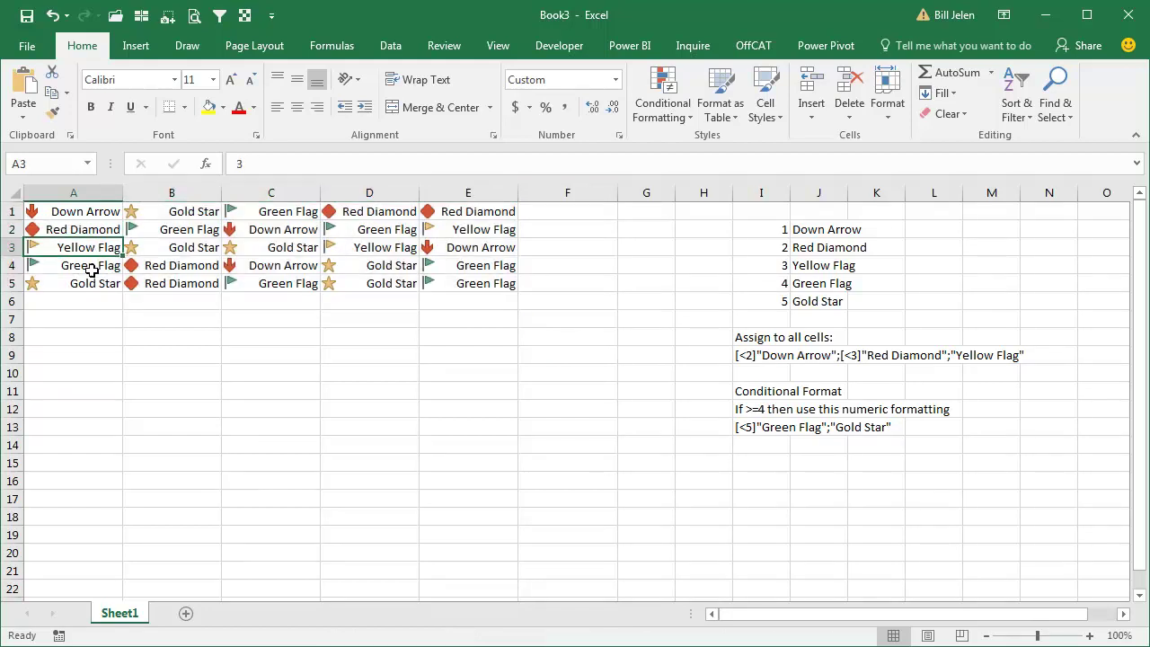
click(93, 282)
drag(90, 212, 467, 283)
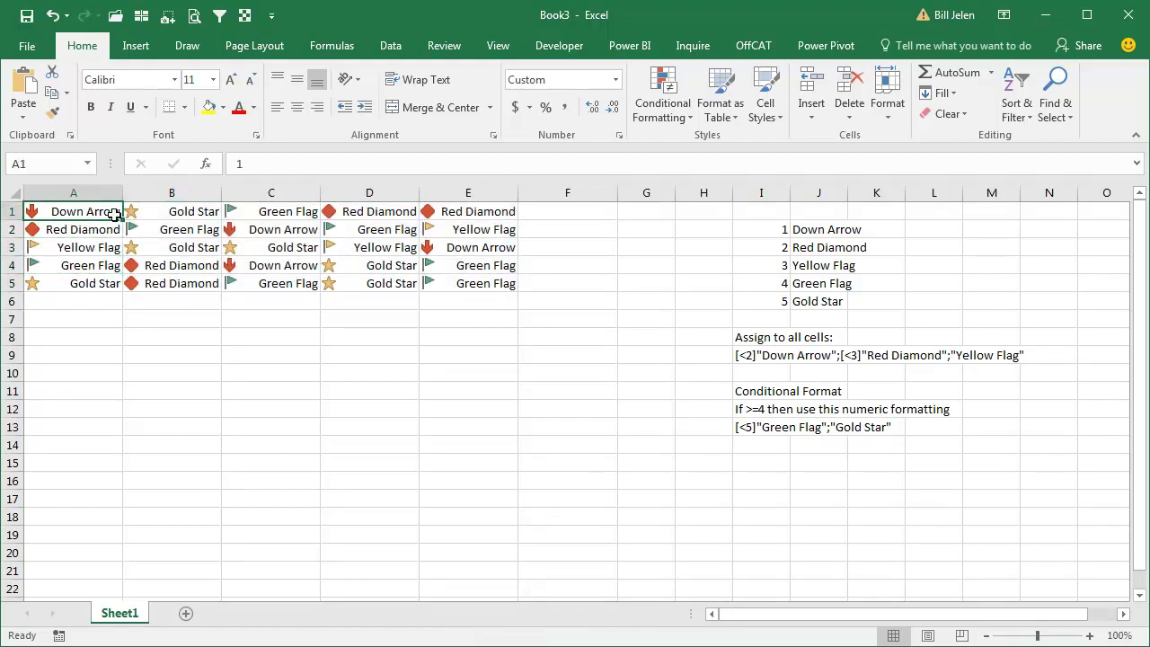
click(670, 124)
mouse_move(693, 306)
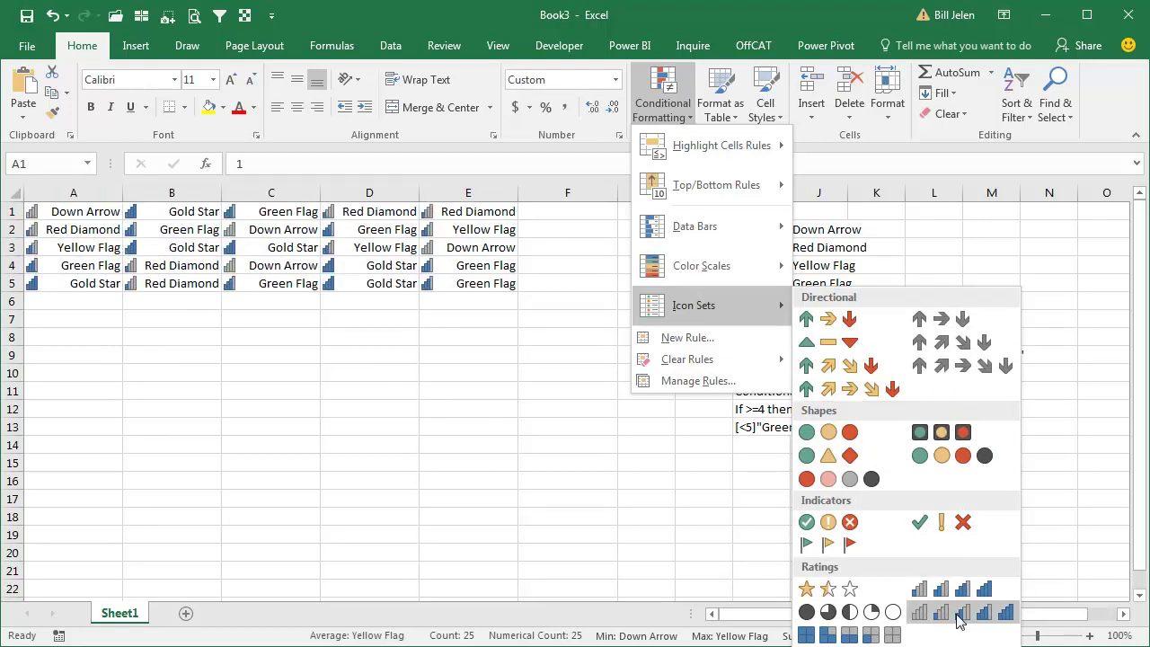
Edit the Icon Set rule so the fourth icon's threshold is >= 2 (Number).
click(694, 381)
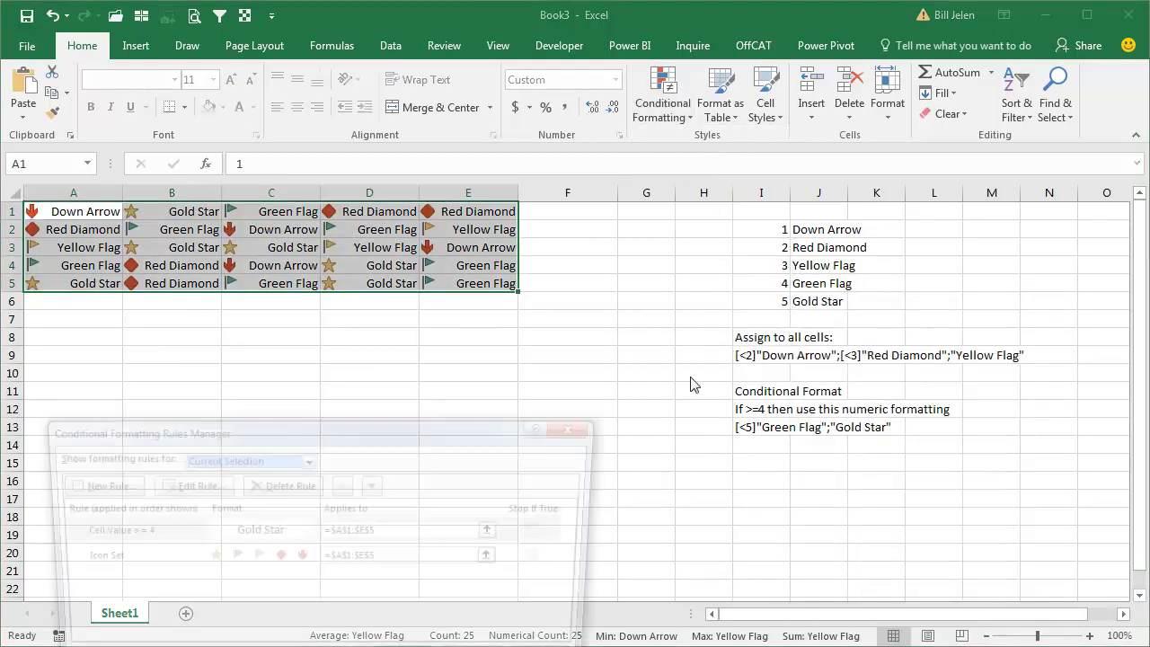
click(137, 559)
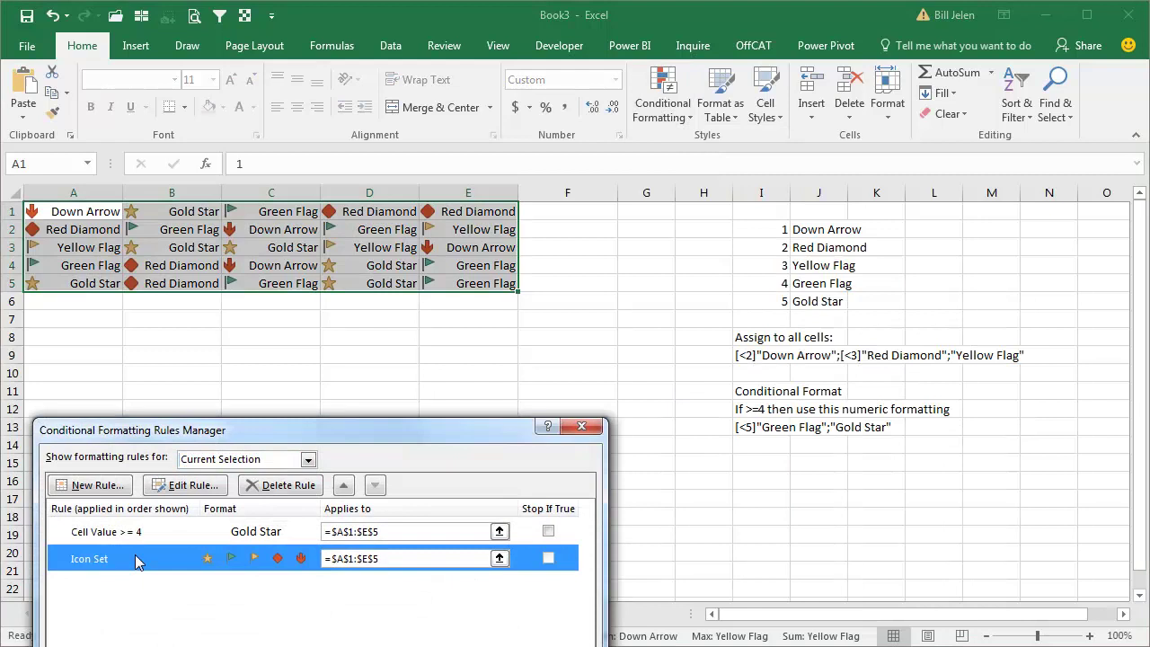
click(178, 485)
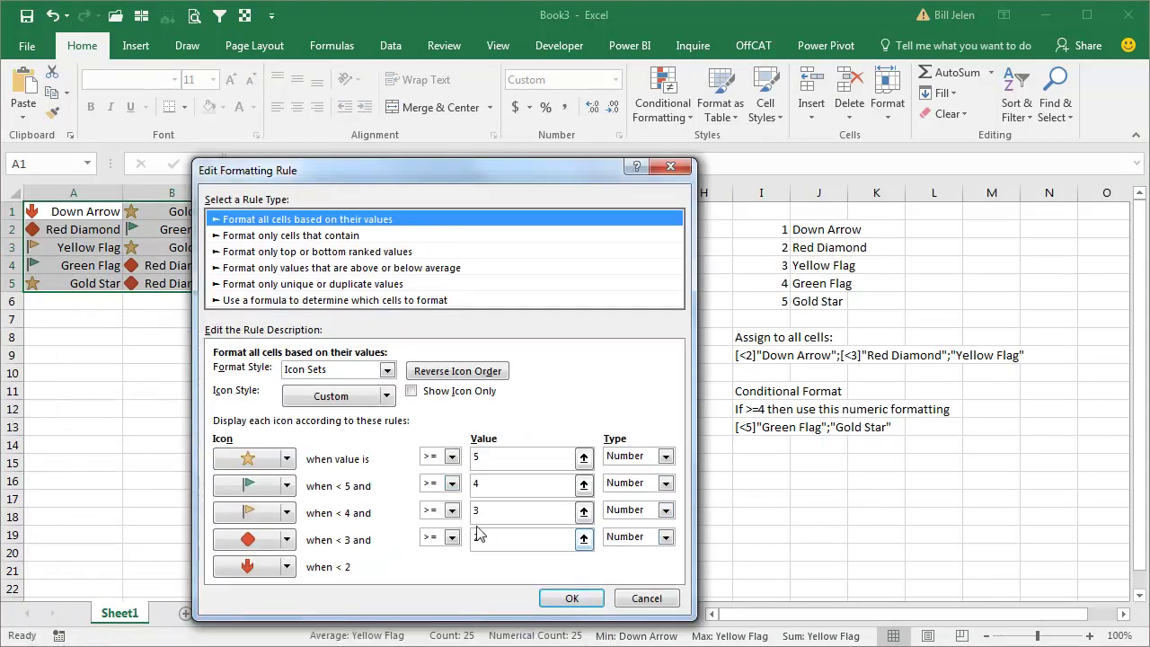
text(2)
click(656, 598)
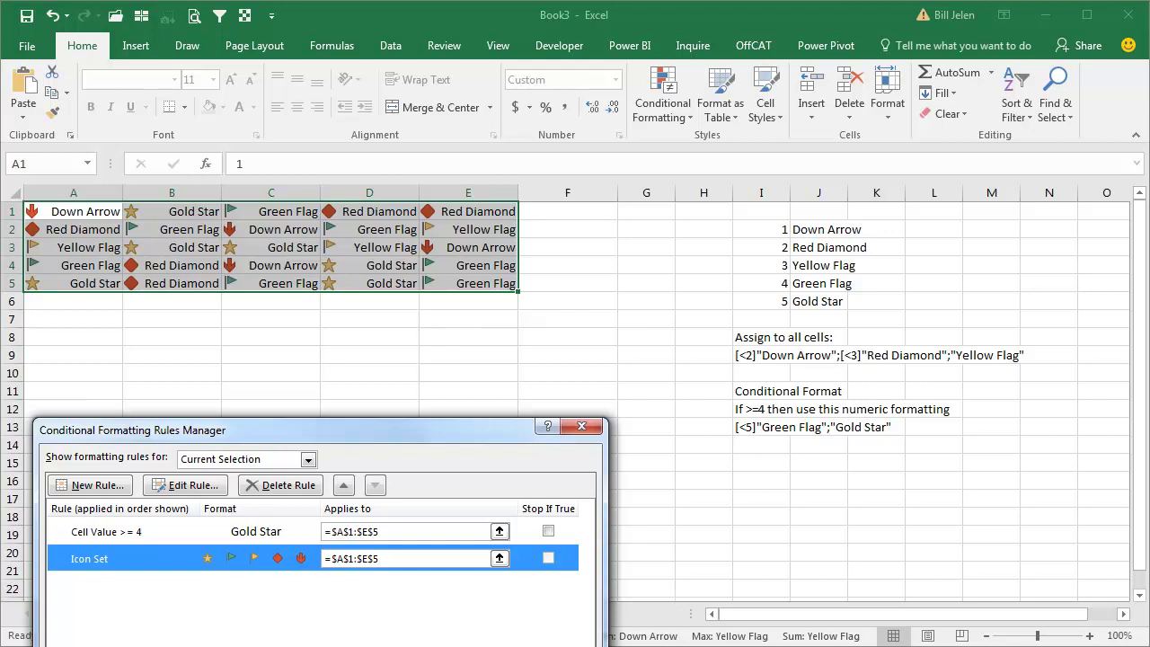
Close the Rules Manager and review the grid's Down Arrow / Red Diamond / Yellow Flag custom number format.
key(Return)
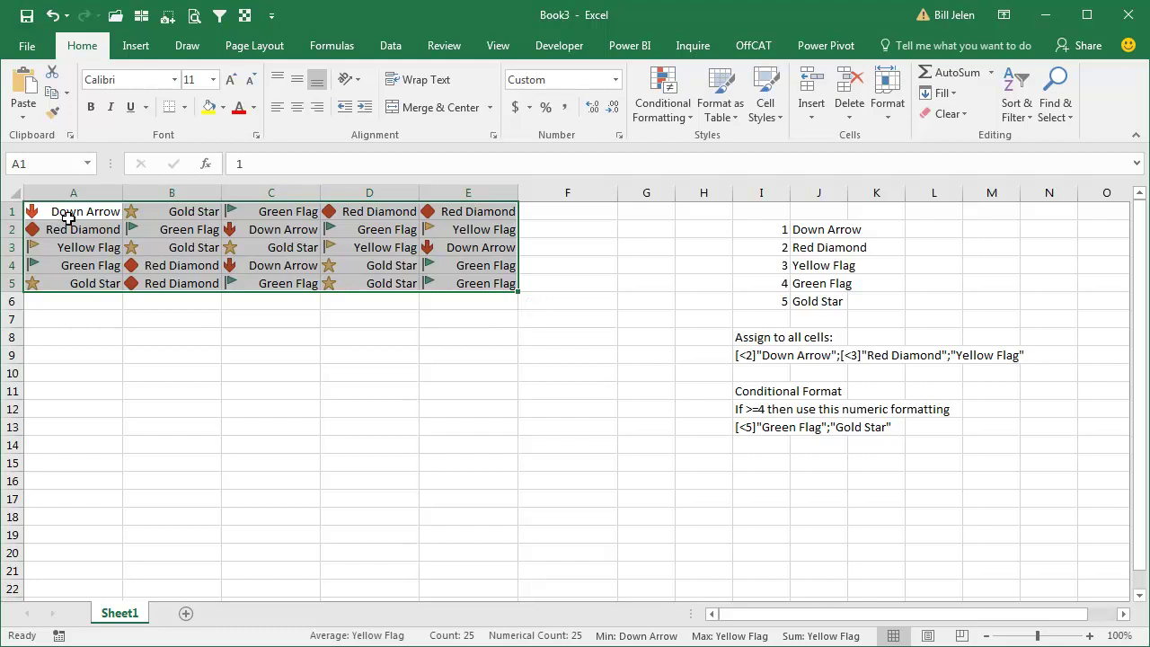
click(618, 135)
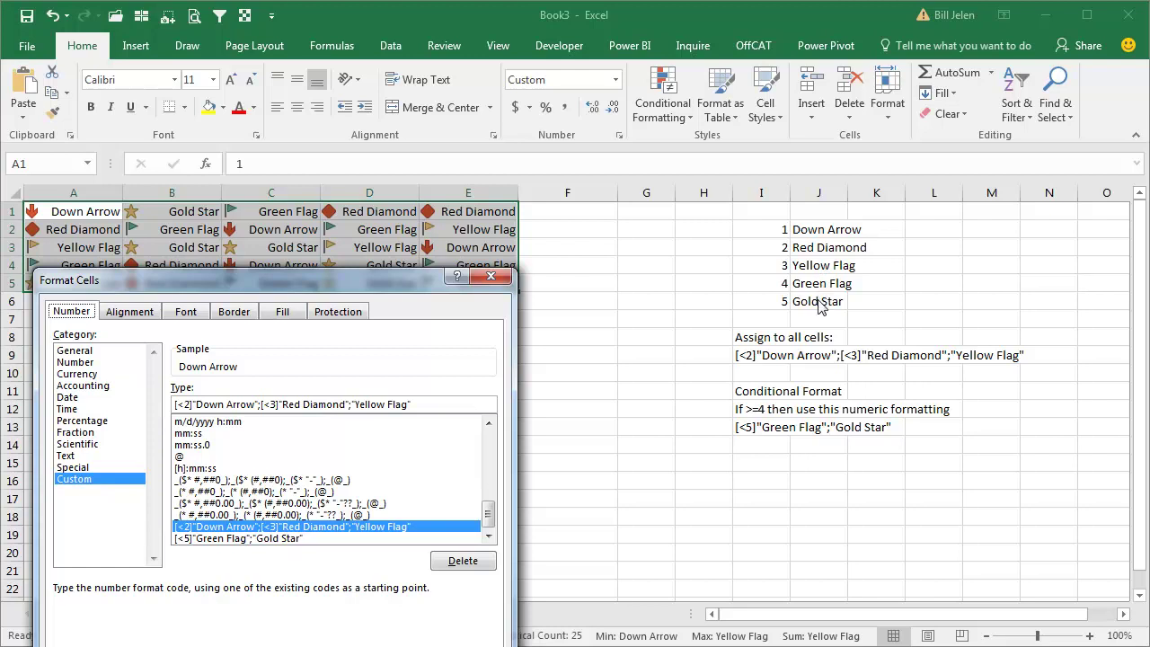
key(Return)
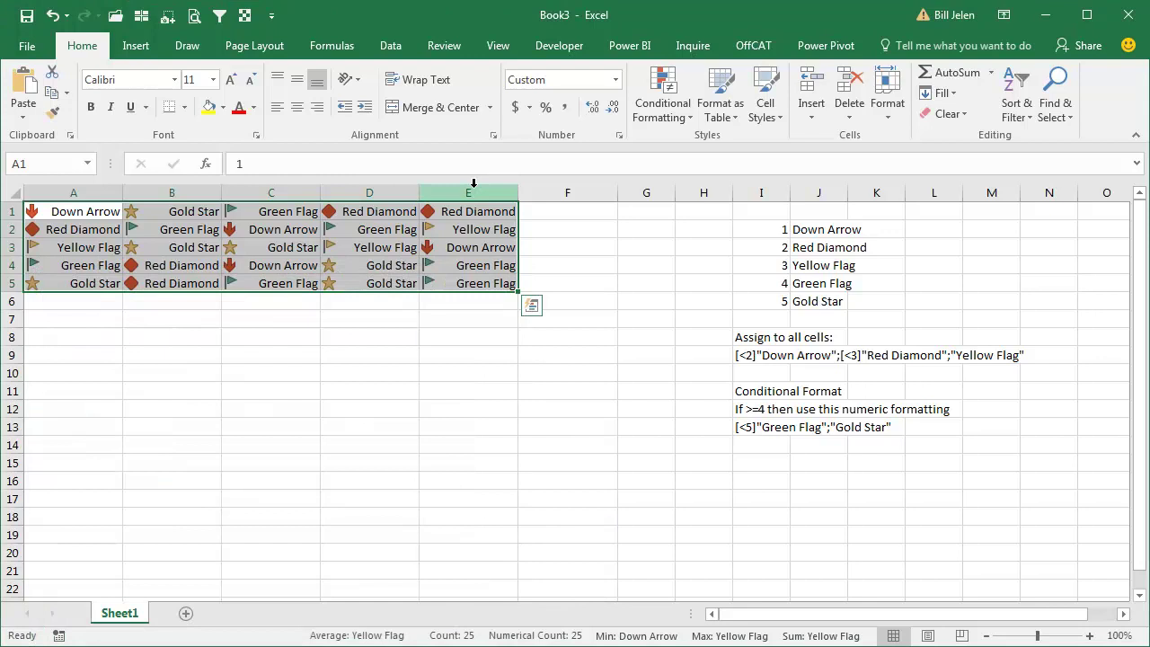
click(663, 106)
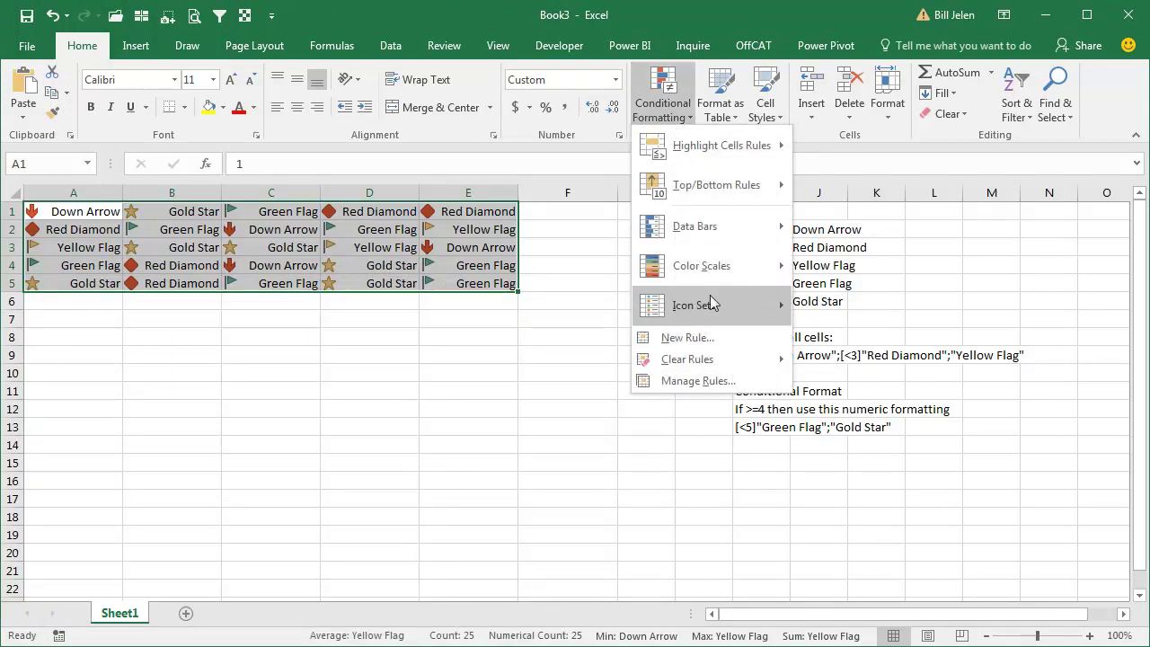
click(688, 339)
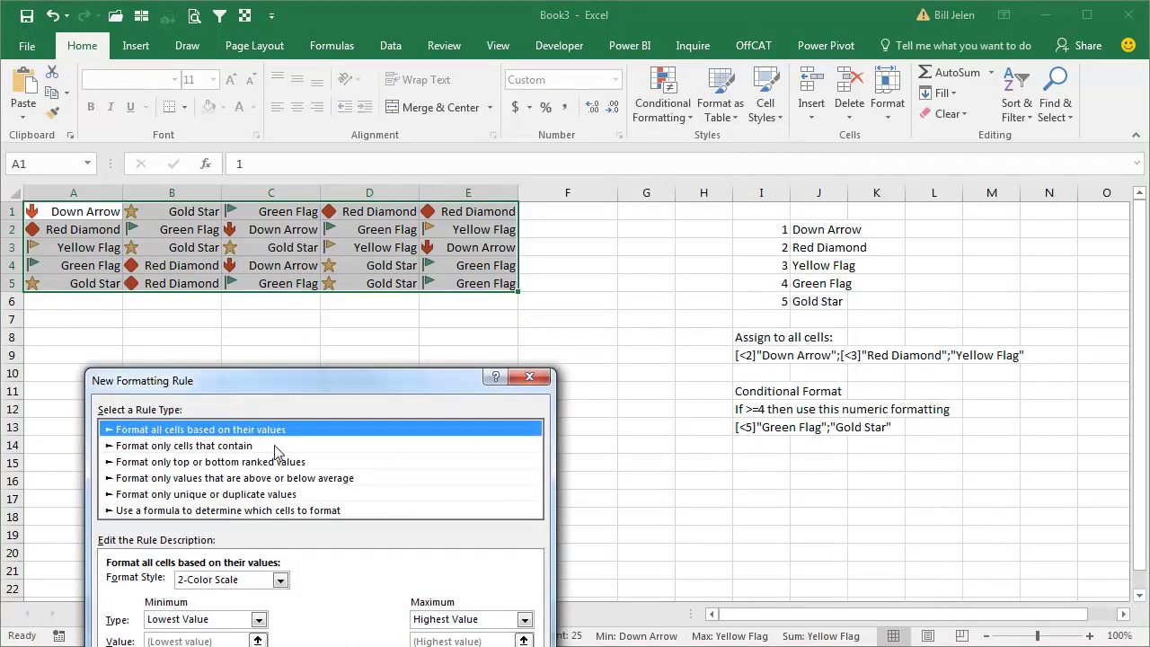
click(245, 447)
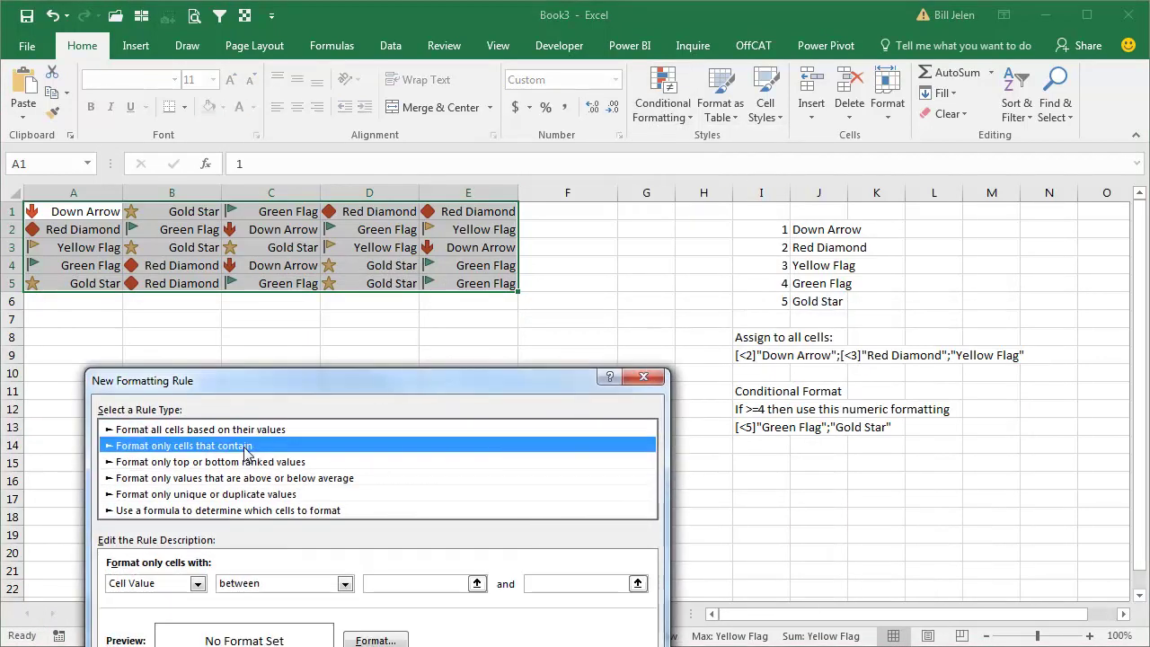
click(345, 583)
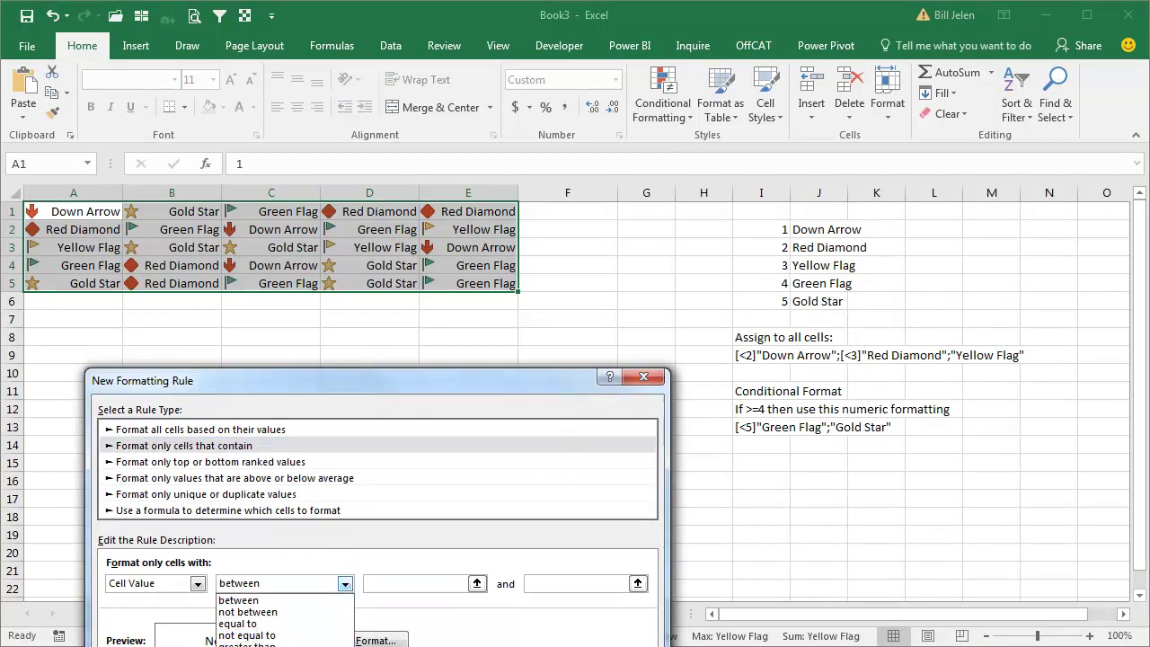
click(261, 646)
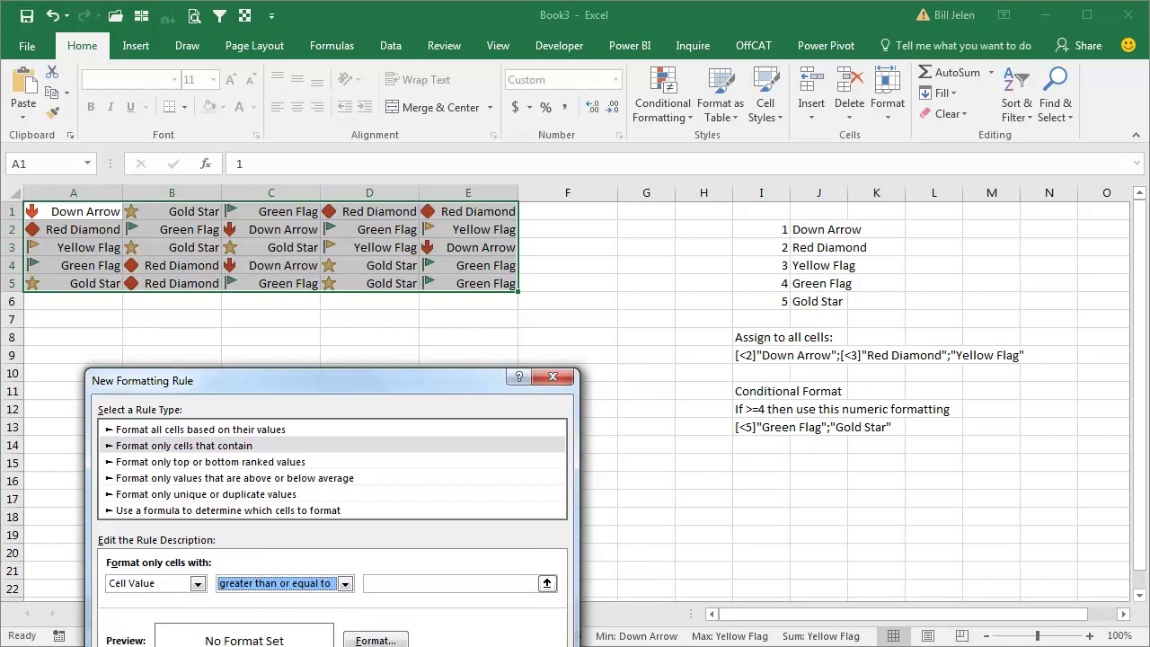
text(4)
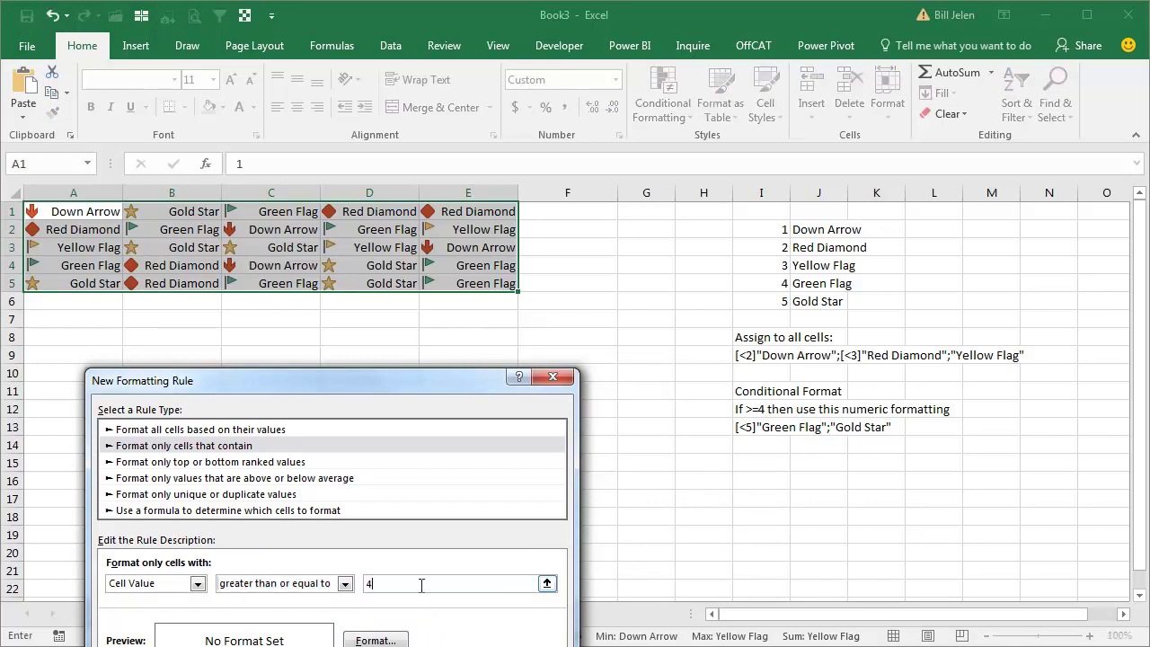
key(Escape)
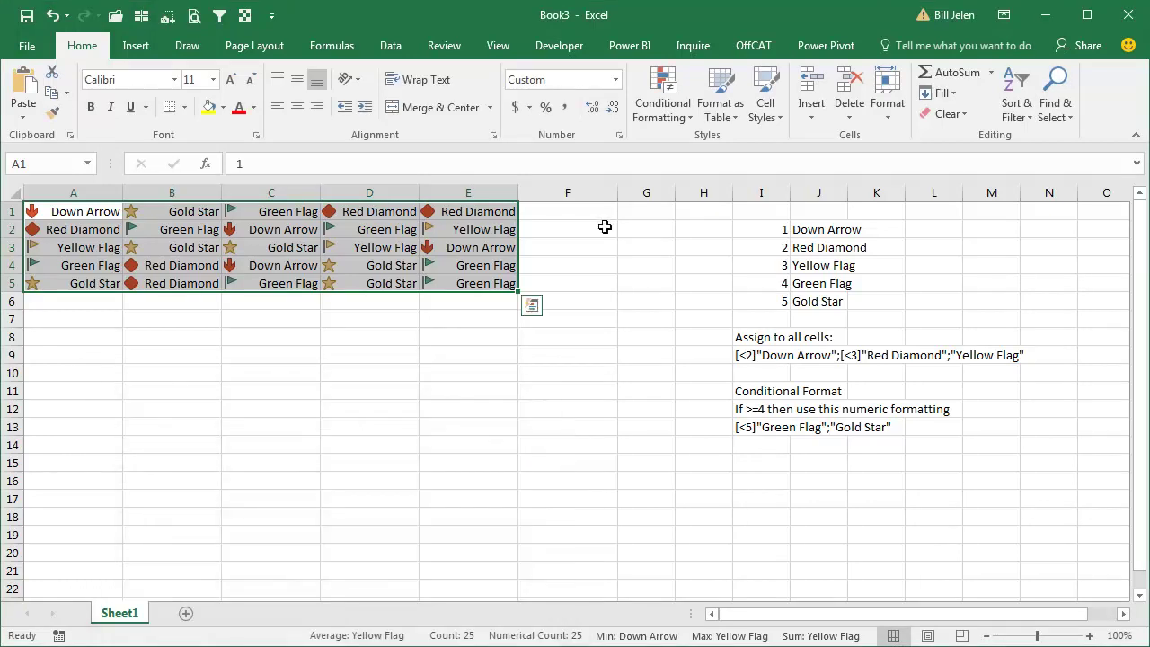
click(663, 108)
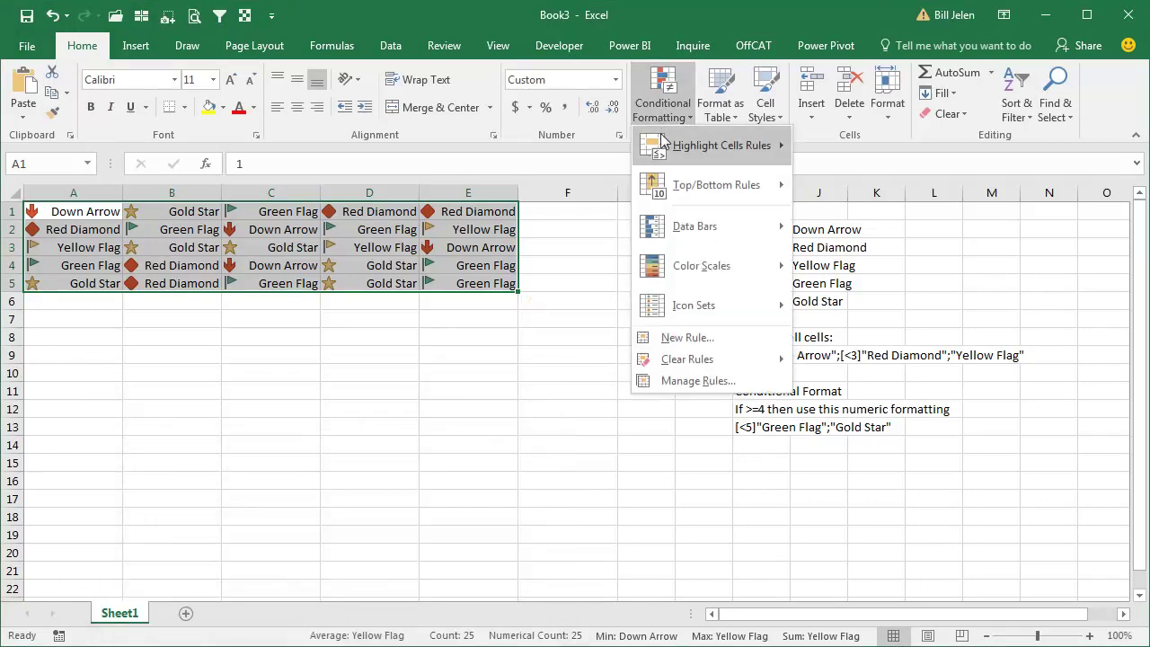
click(672, 382)
click(180, 514)
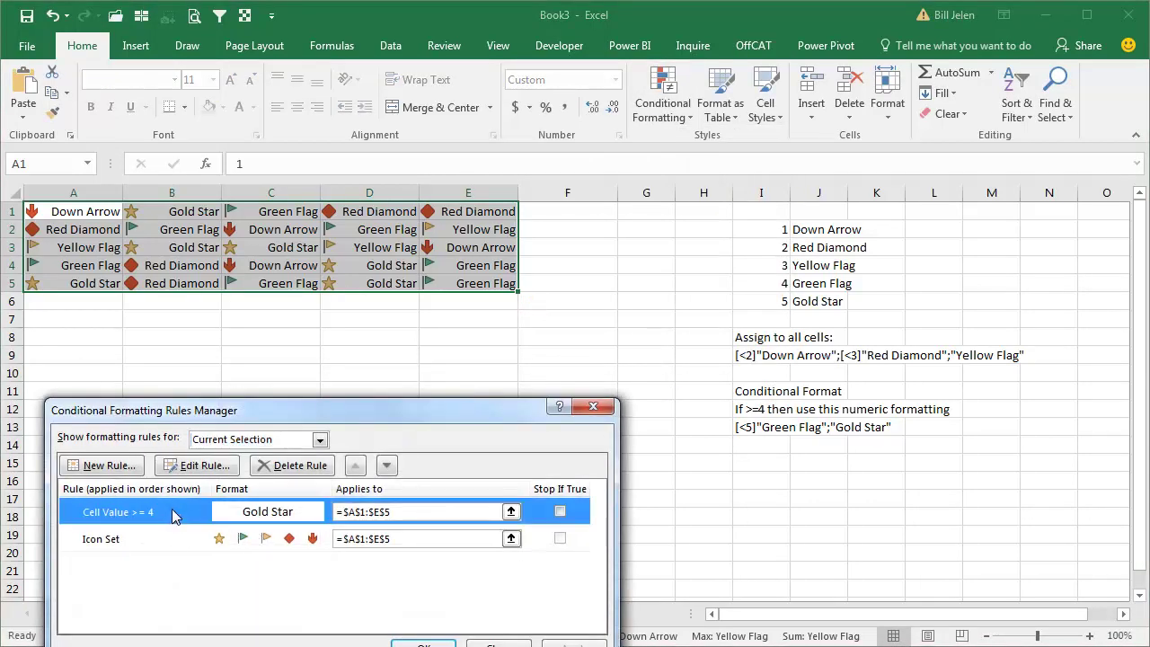
click(202, 465)
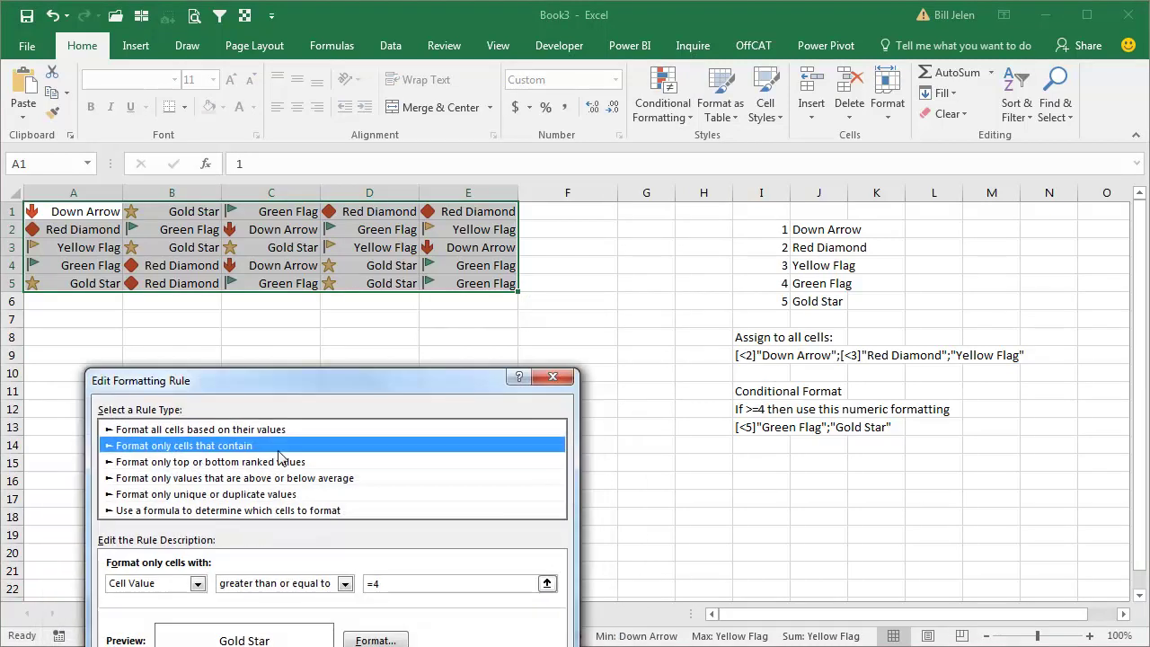
drag(309, 385, 336, 220)
click(395, 472)
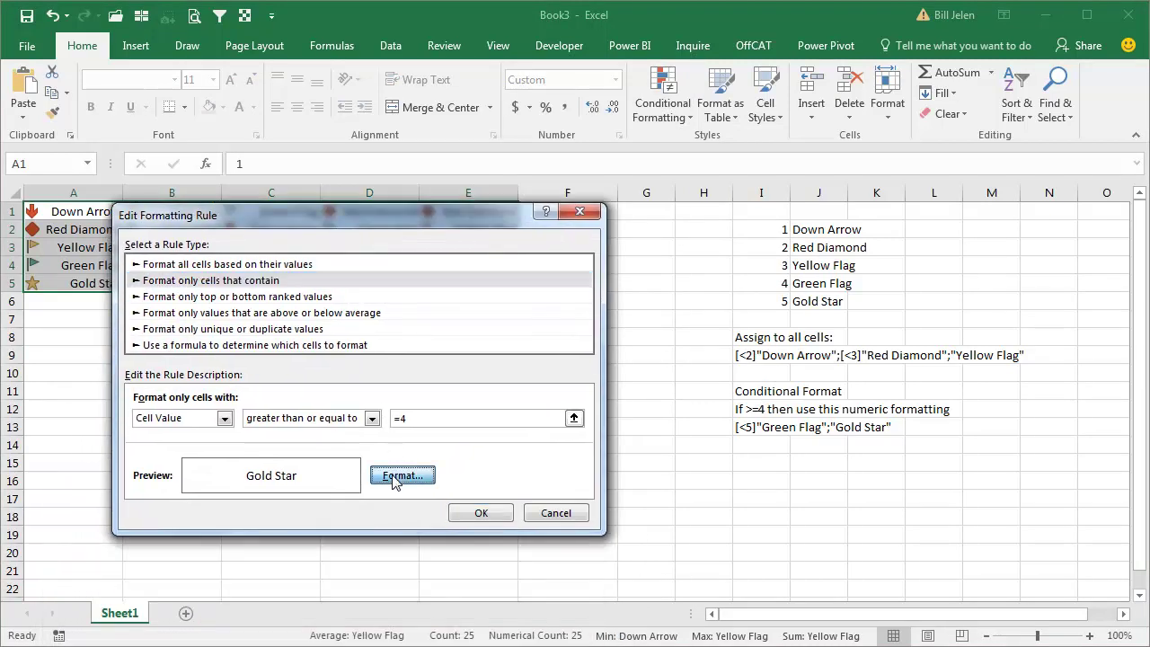
click(236, 277)
click(183, 277)
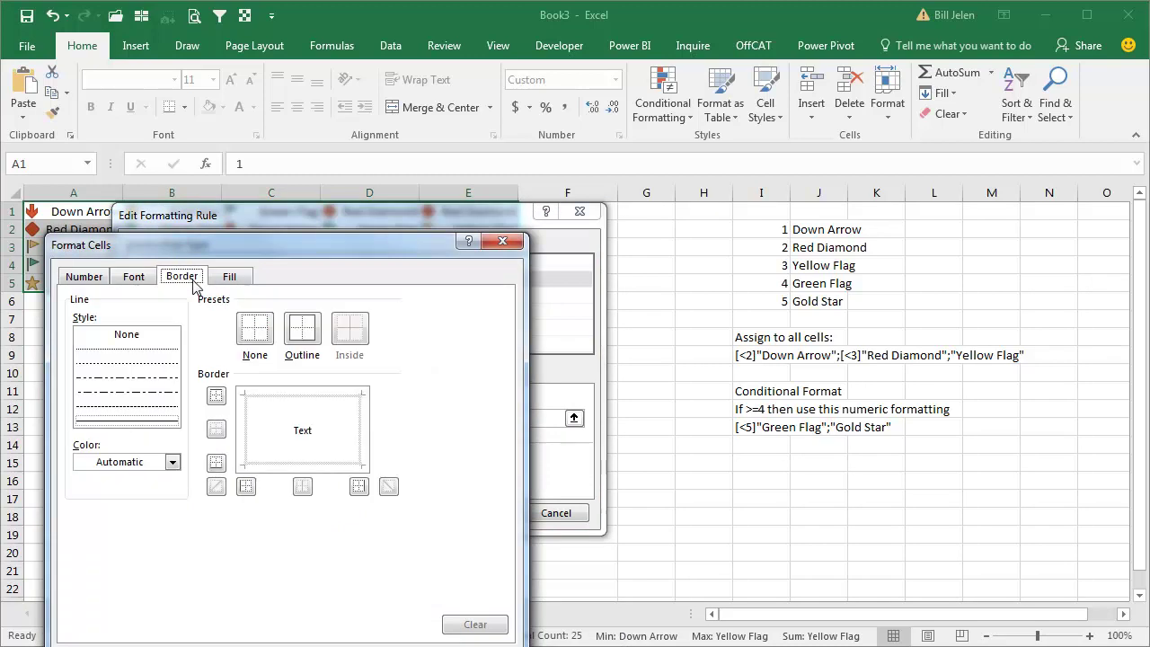
click(139, 281)
click(87, 280)
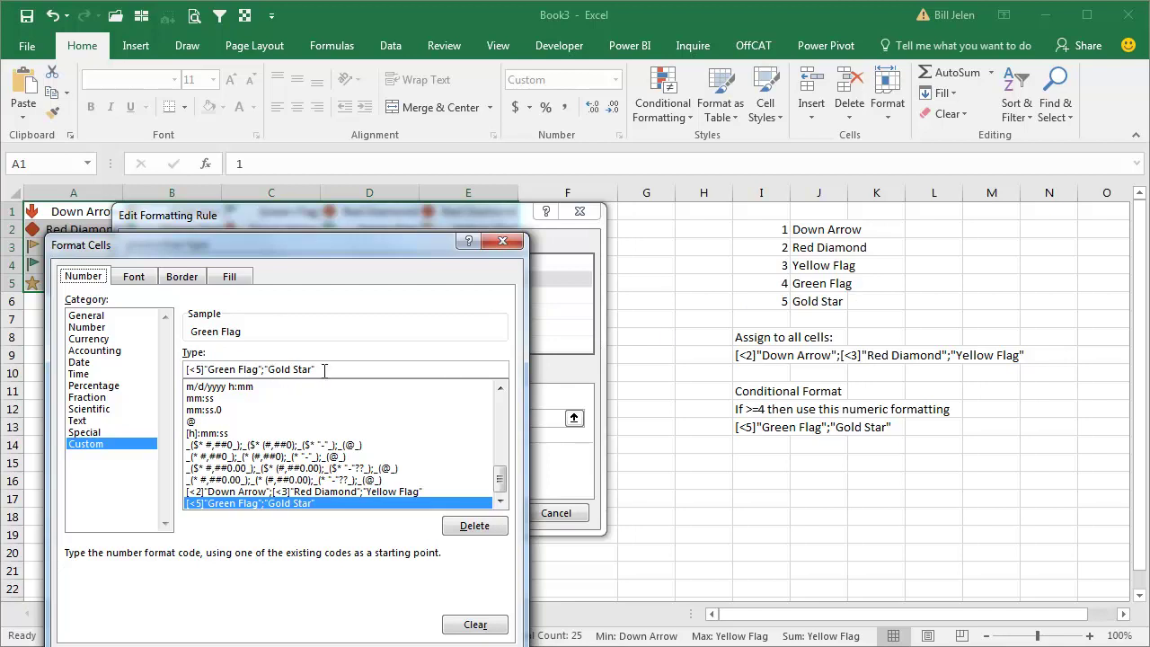
key(Return)
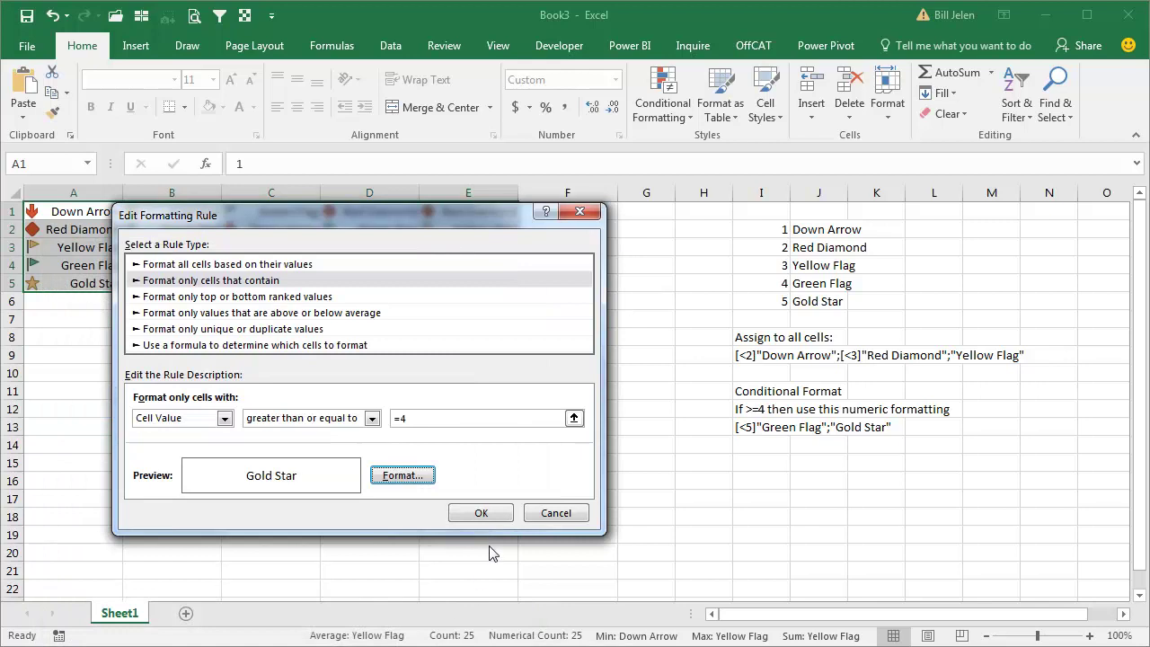
click(481, 513)
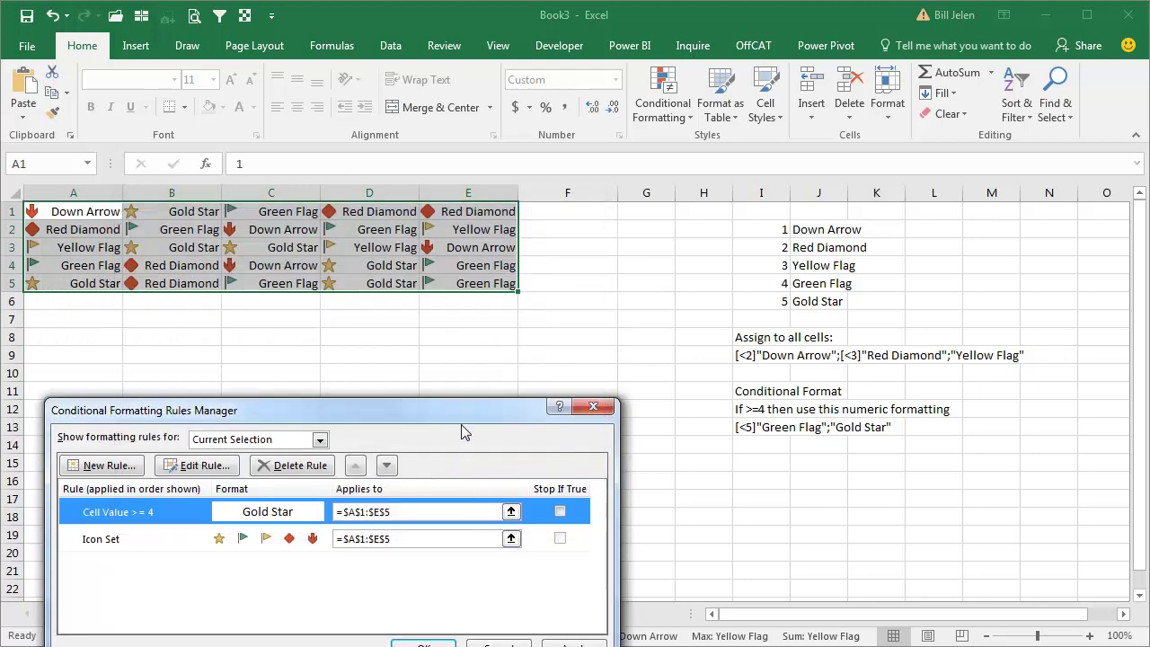
drag(461, 425, 526, 294)
click(485, 514)
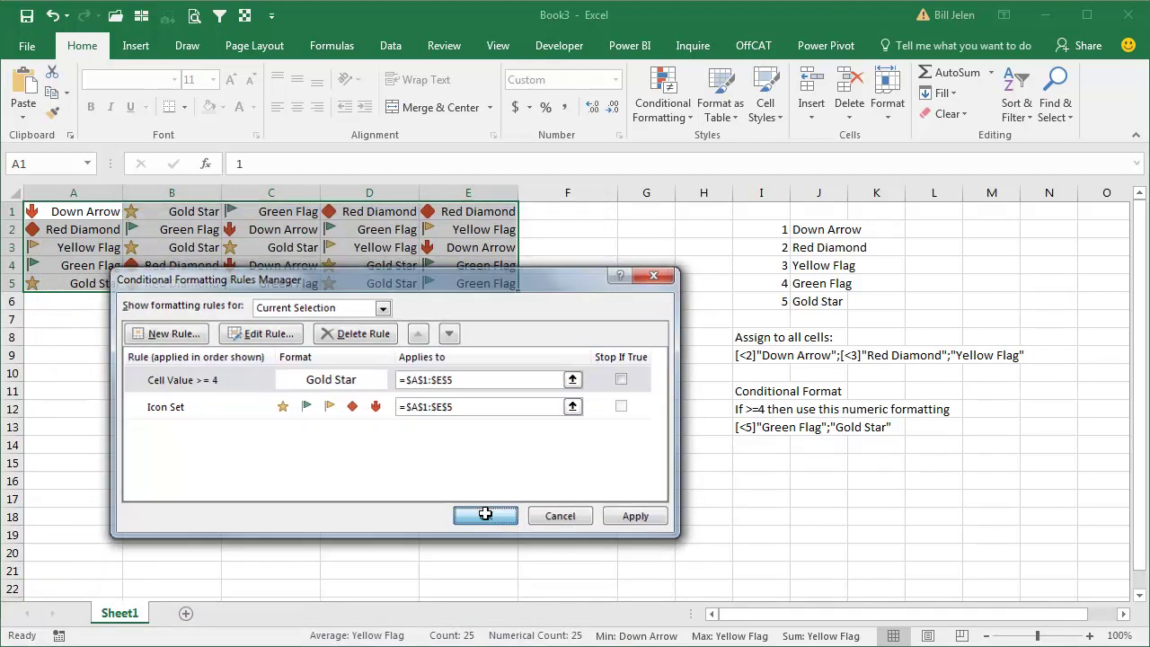